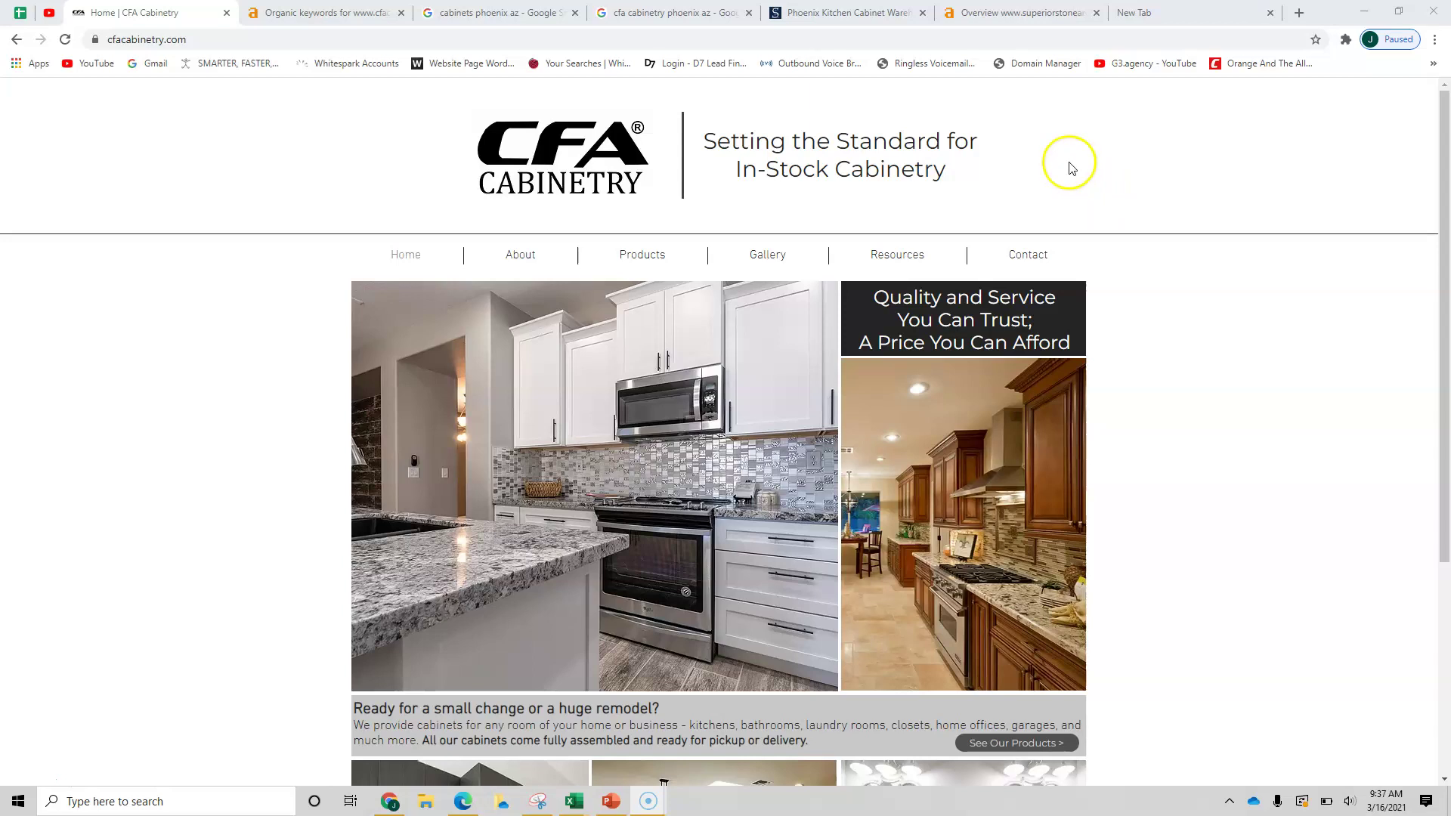
Step: Scroll to the homepage footer, briefly highlight its phone number, then scroll on to the remodel section
{"action": "scroll", "coordinate": [1070, 182], "scroll_direction": "down", "scroll_amount": 4}
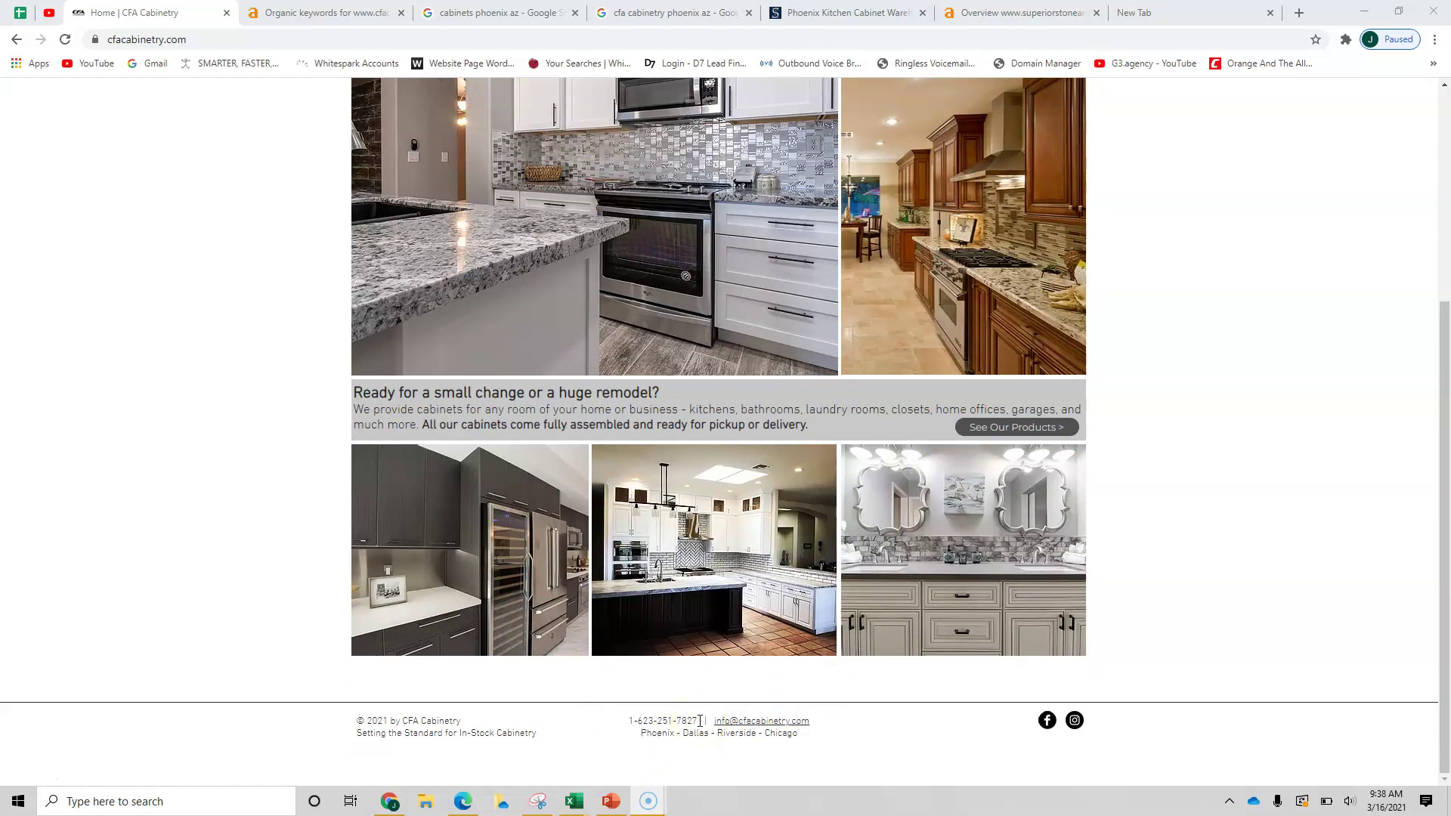
{"action": "left_click_drag", "start_coordinate": [699, 721], "coordinate": [632, 720]}
{"action": "left_click", "coordinate": [628, 719]}
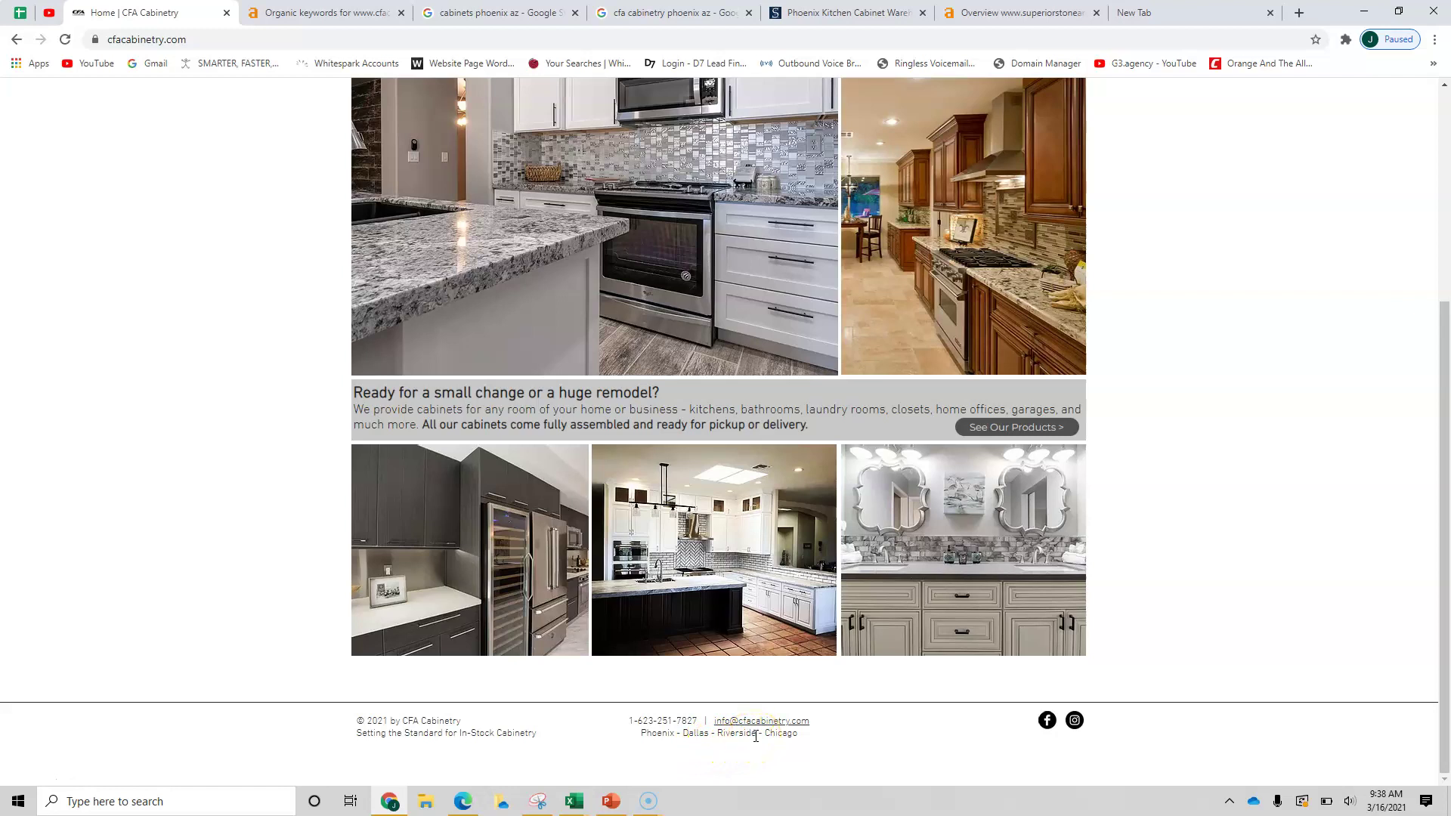
{"action": "left_click", "coordinate": [654, 604]}
{"action": "scroll", "coordinate": [655, 604], "scroll_direction": "up", "scroll_amount": 4}
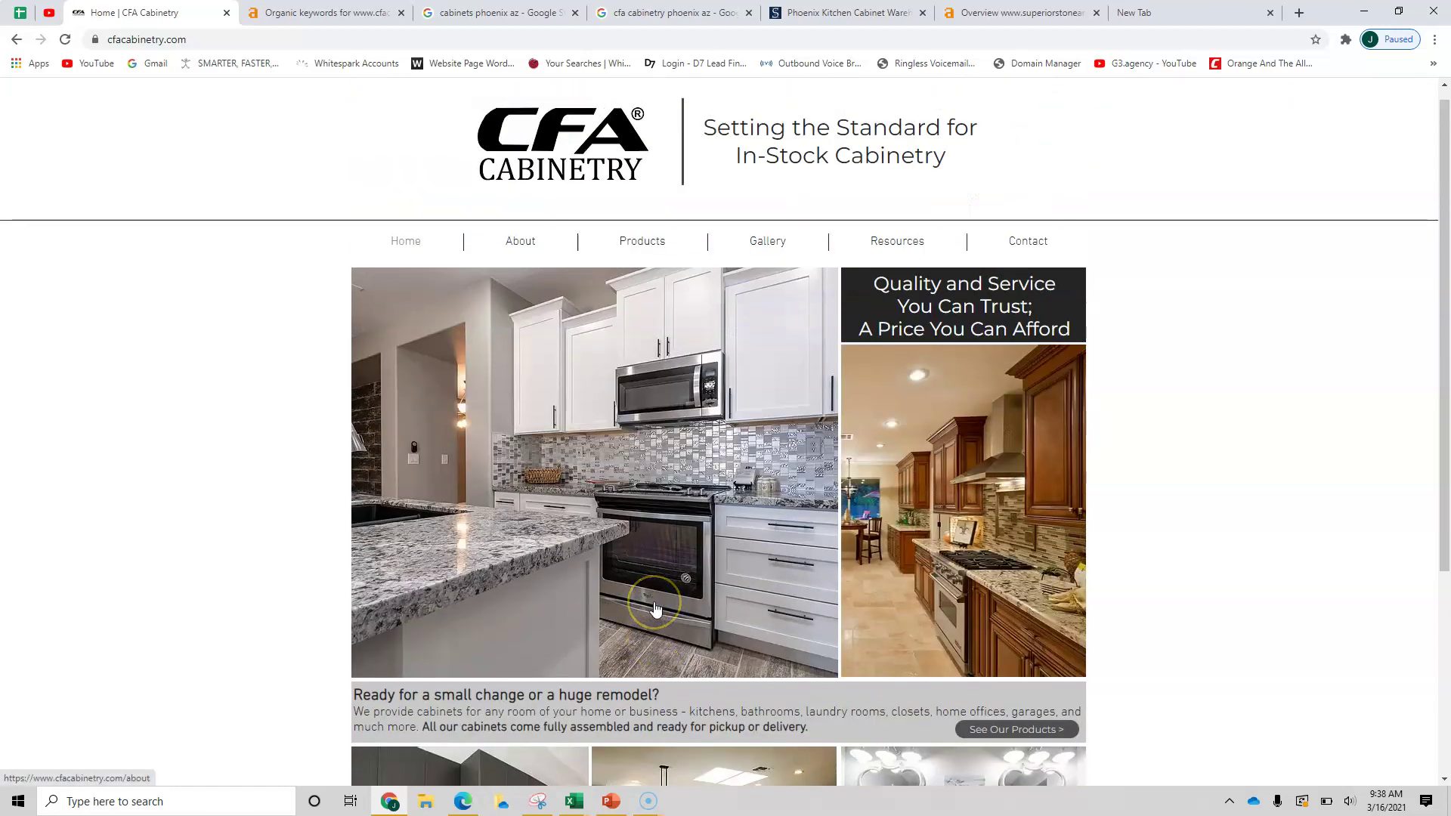
{"action": "scroll", "coordinate": [1101, 551], "scroll_direction": "down", "scroll_amount": 3}
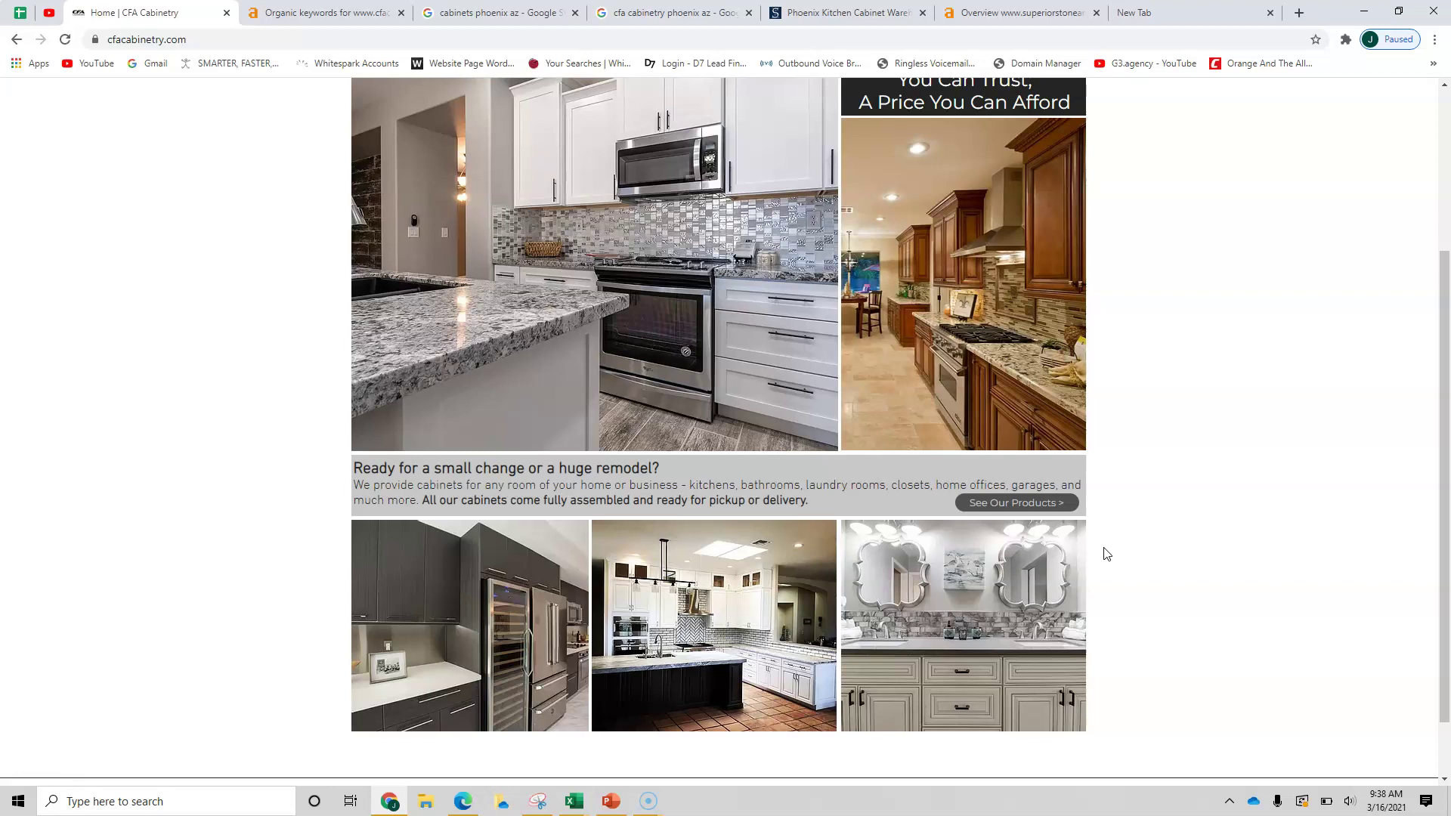
{"action": "scroll", "coordinate": [1182, 545], "scroll_direction": "down", "scroll_amount": 1}
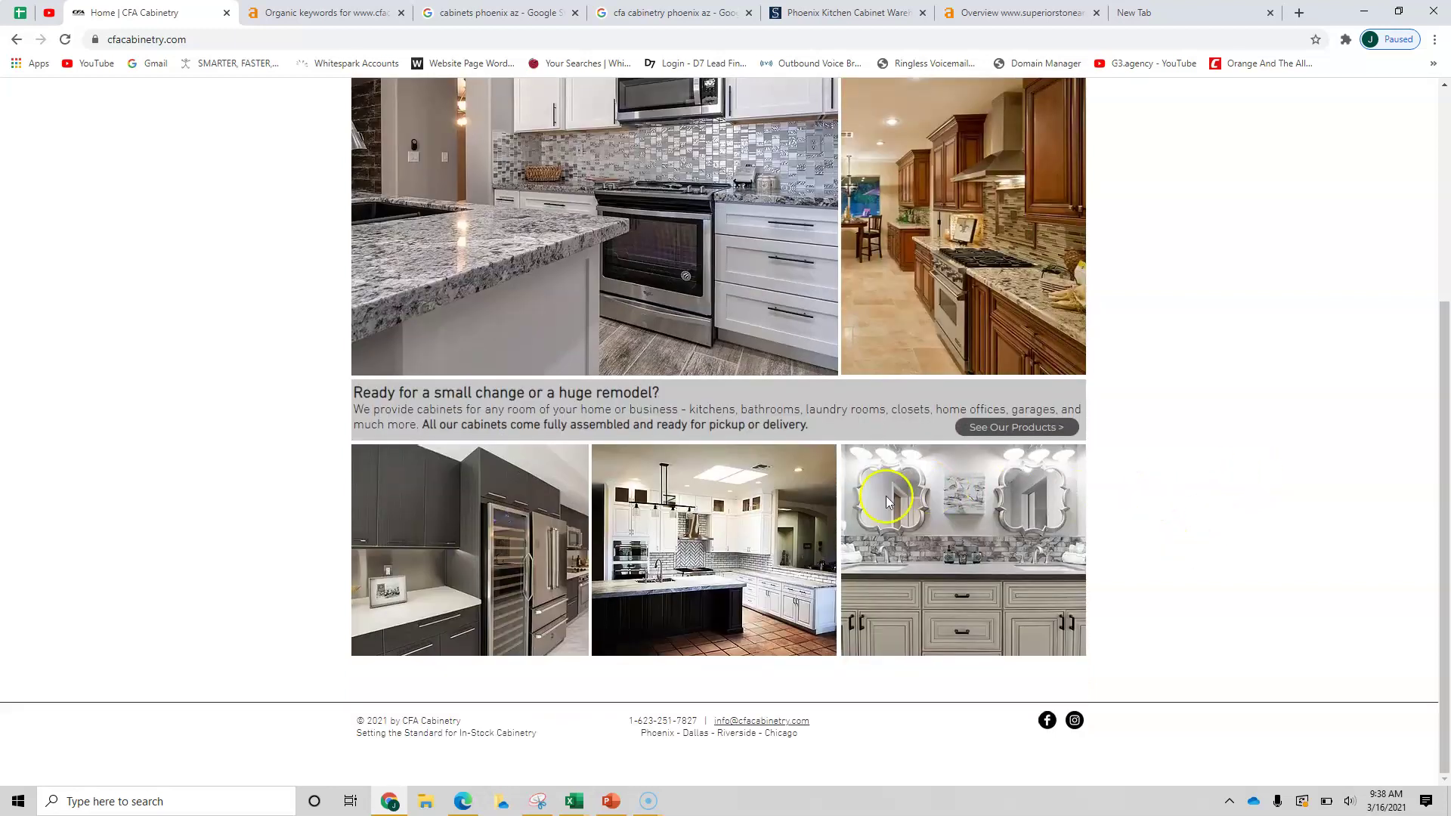
Step: Try saving the homepage with Save as… twice, cancelling both times
{"action": "right_click", "coordinate": [743, 530]}
{"action": "left_click", "coordinate": [773, 595]}
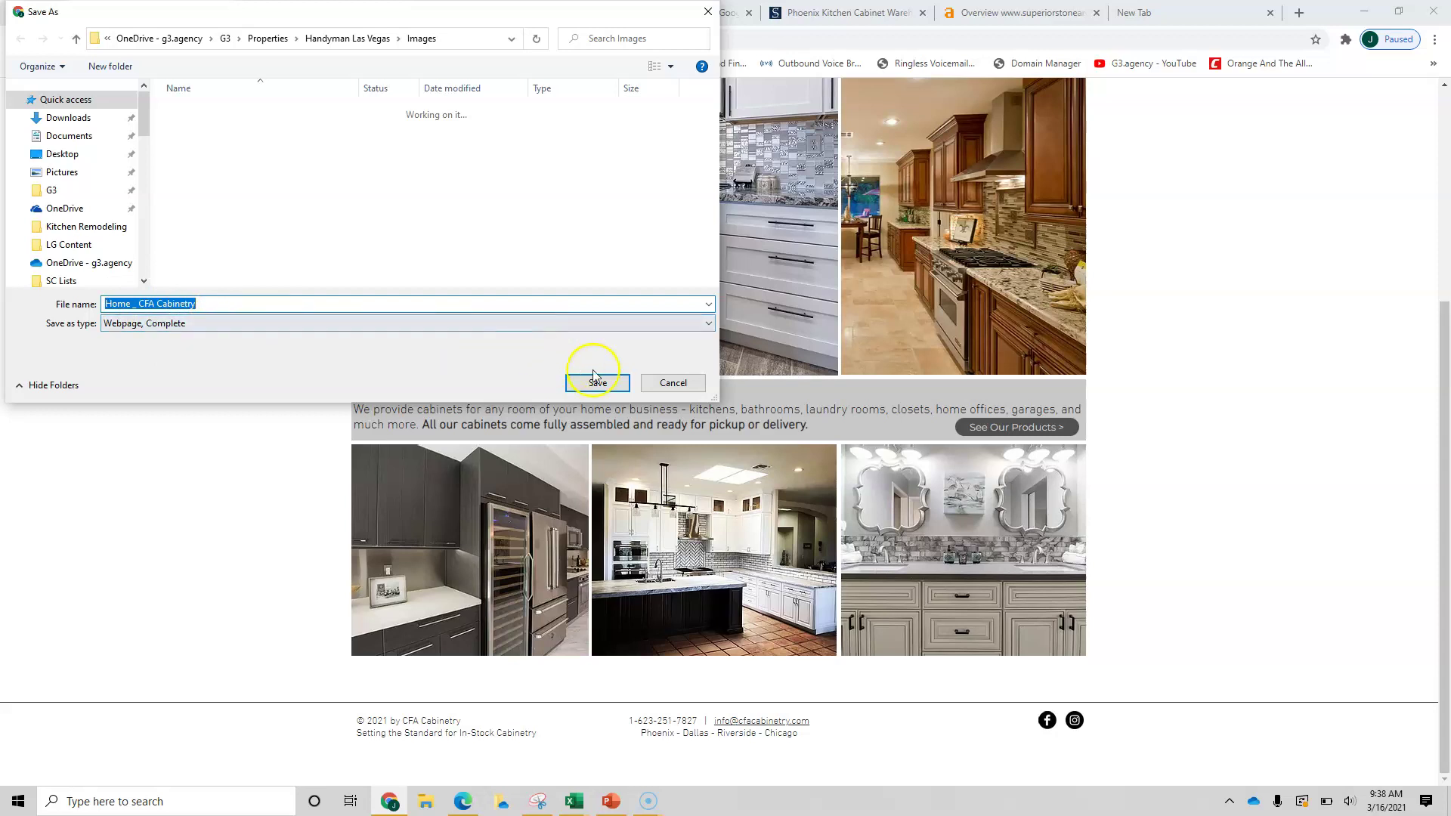
{"action": "left_click", "coordinate": [648, 383]}
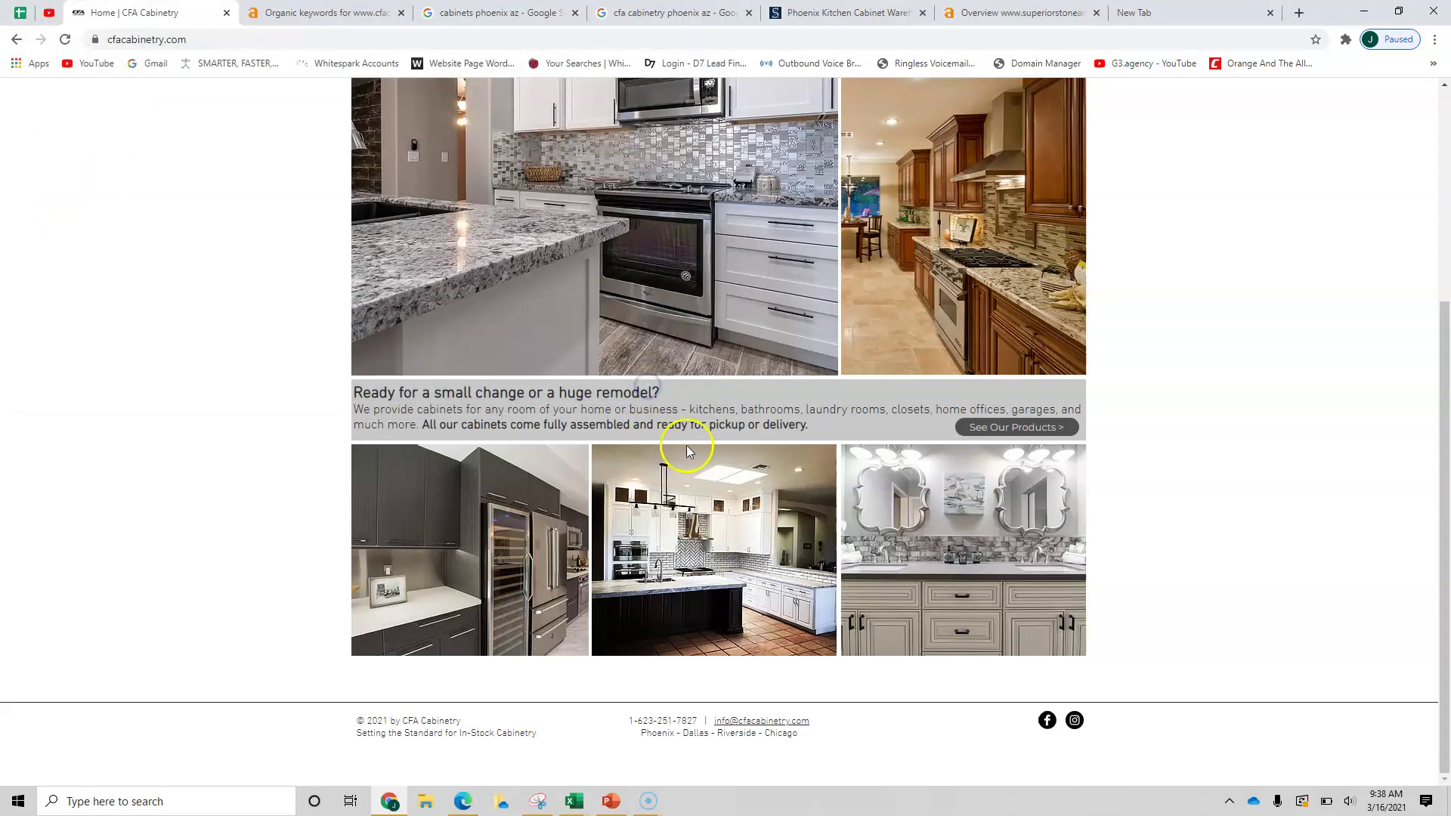
{"action": "right_click", "coordinate": [941, 579]}
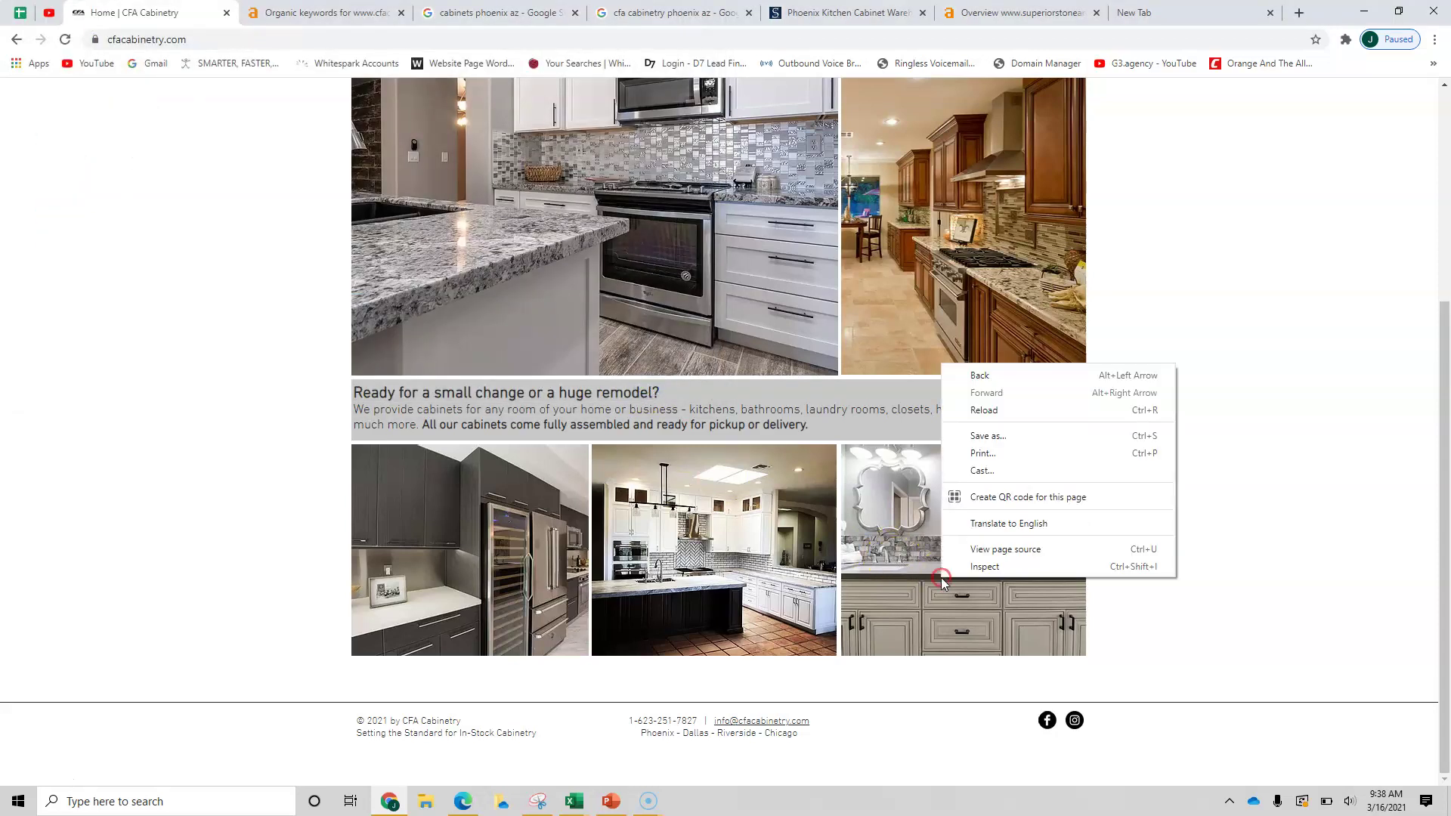
{"action": "left_click", "coordinate": [987, 436]}
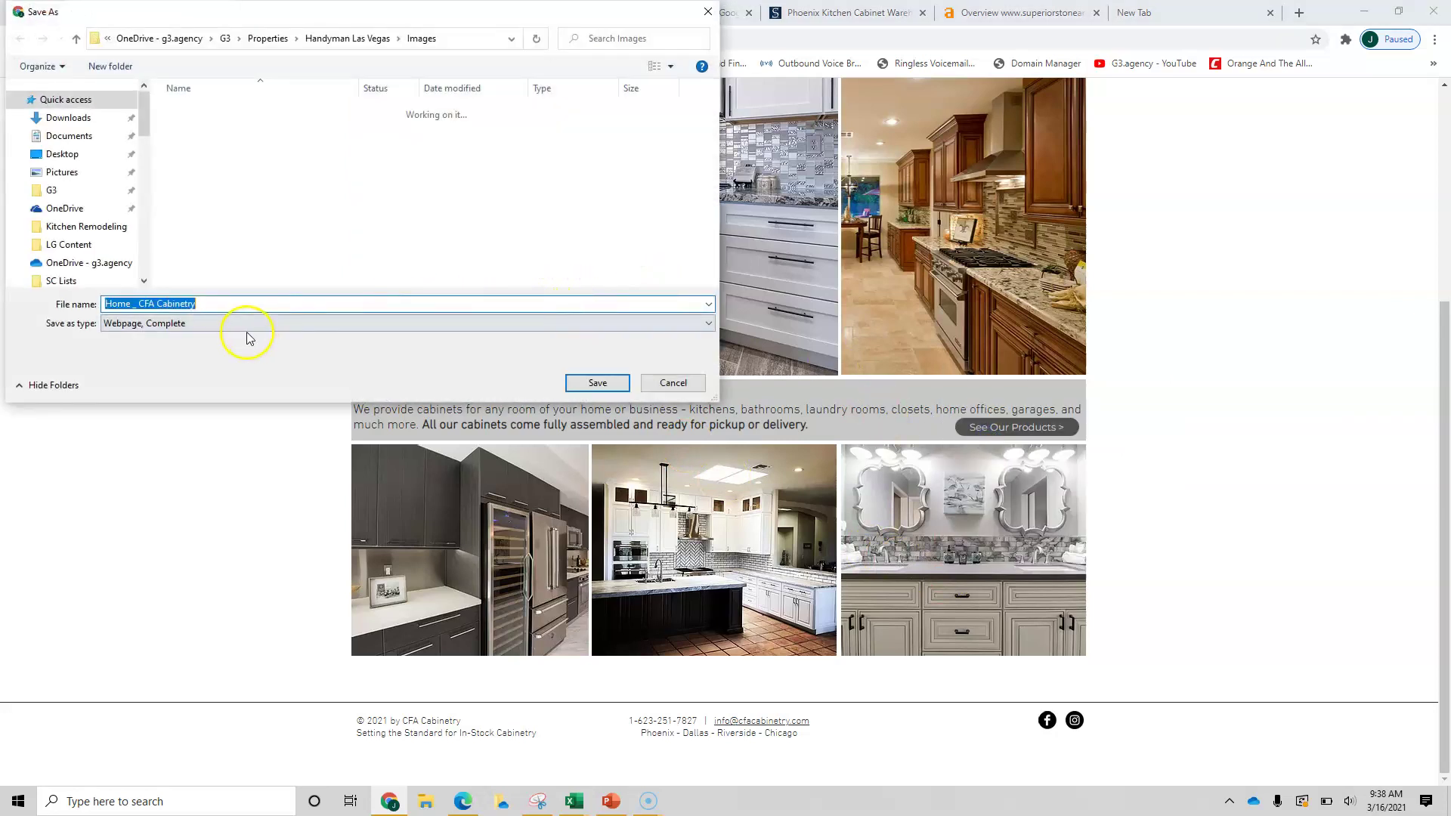
{"action": "left_click", "coordinate": [668, 383]}
Step: Return to the page top and show the Products menu: Value, Design, EUPA and RoadRunner Series
{"action": "scroll", "coordinate": [748, 600], "scroll_direction": "up", "scroll_amount": 3}
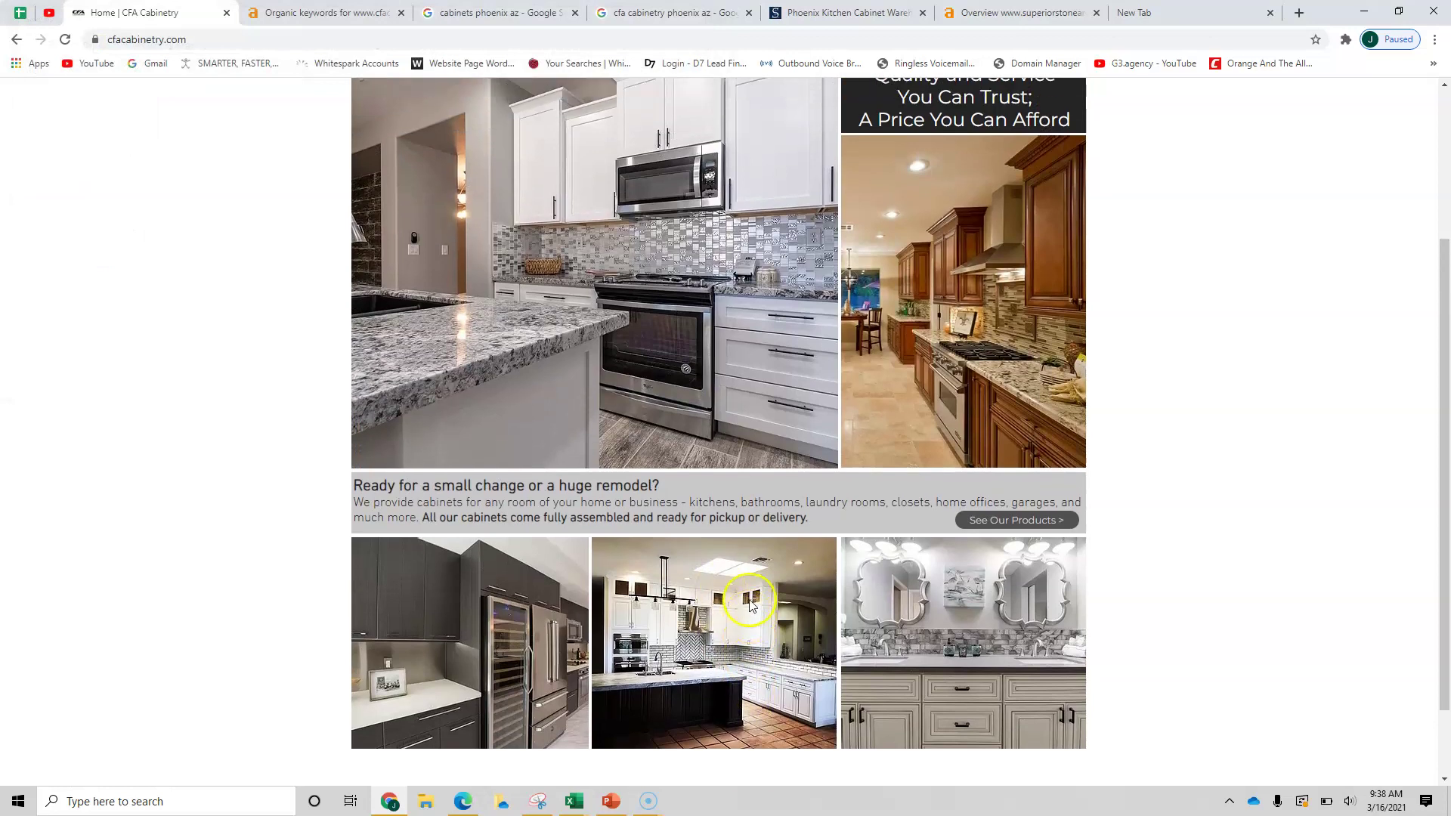
{"action": "scroll", "coordinate": [748, 601], "scroll_direction": "up", "scroll_amount": 3}
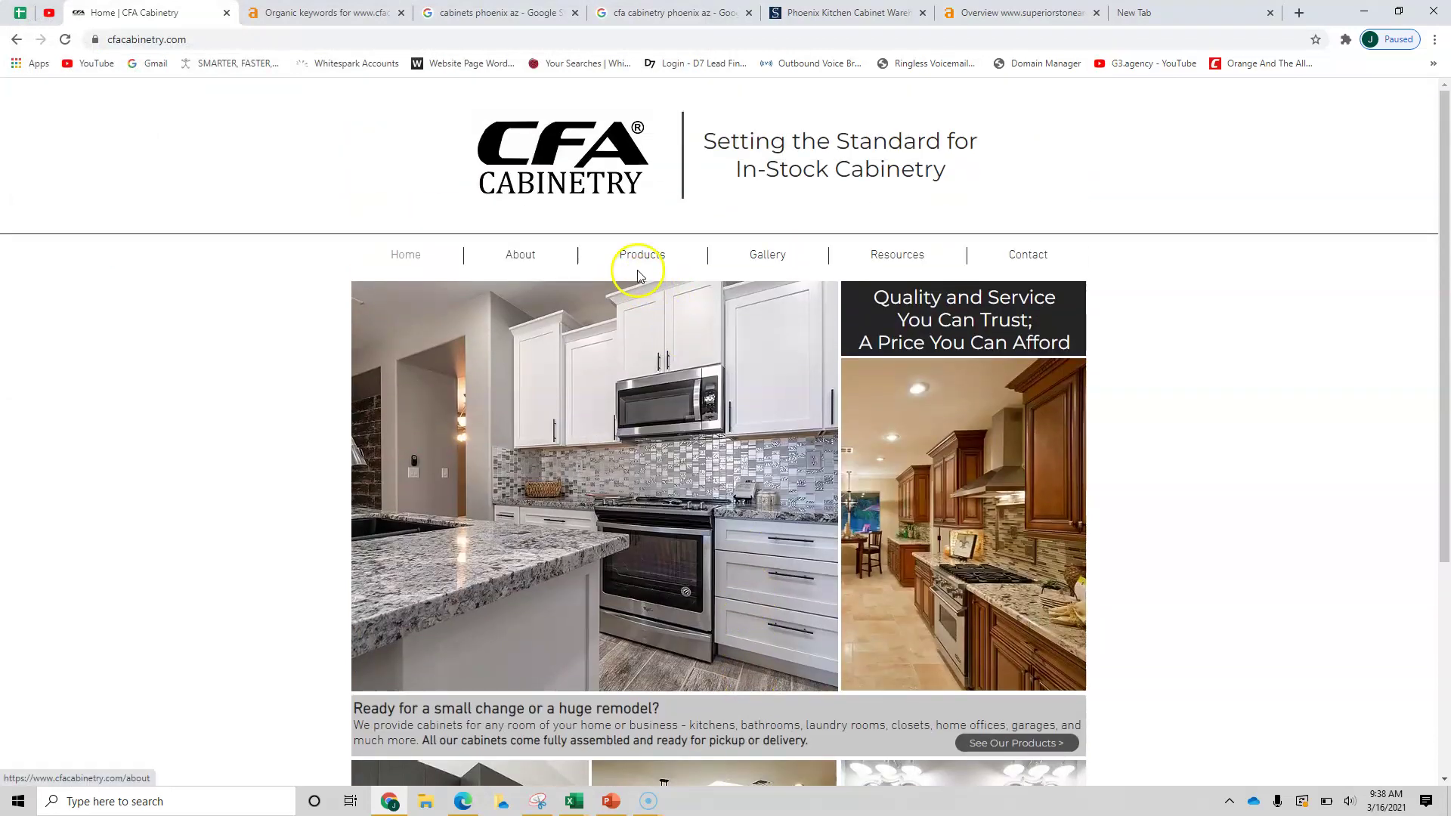
{"action": "mouse_move", "coordinate": [628, 261]}
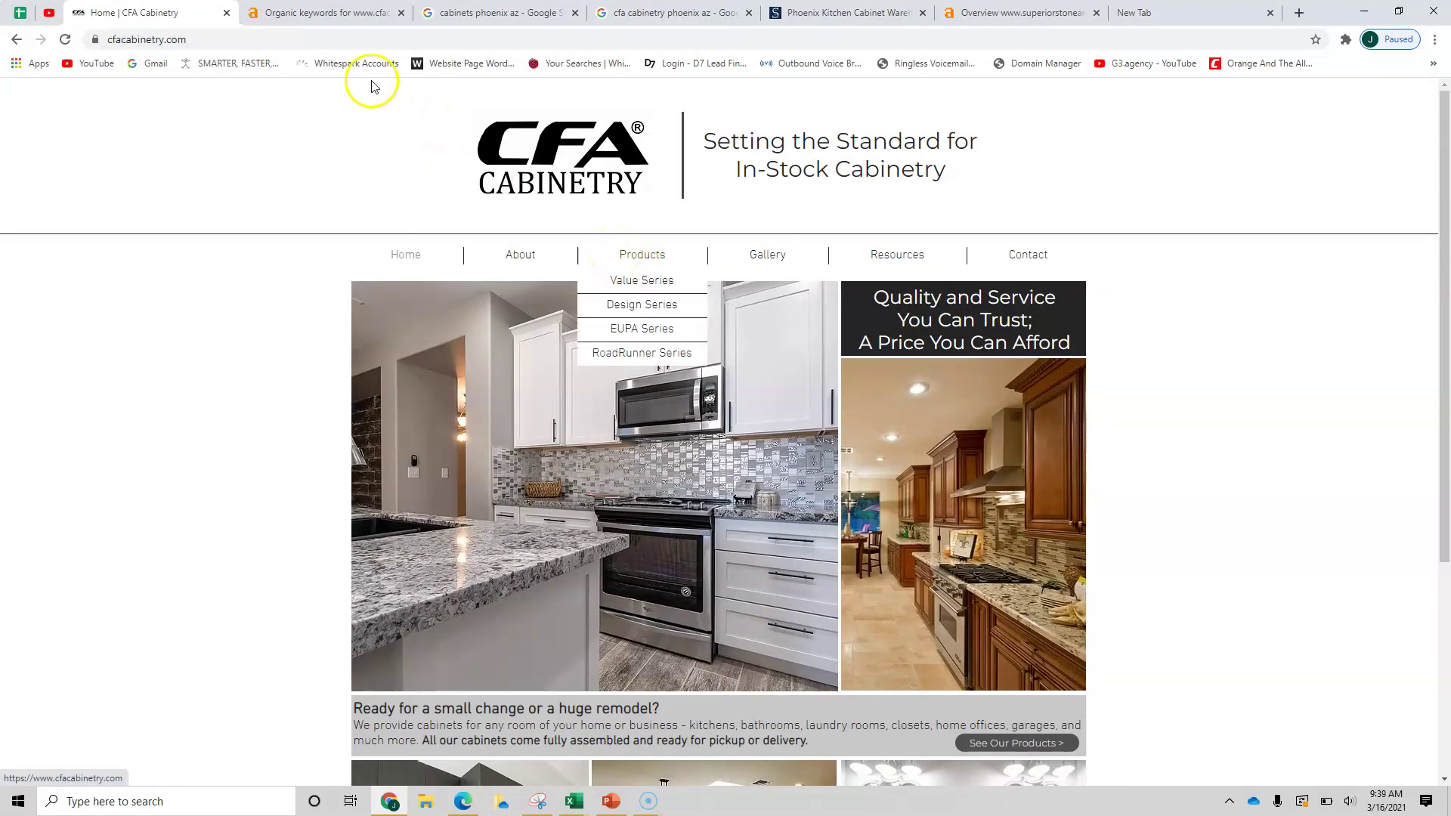
Step: Go back to the cfacabinetry.com overview in Ahrefs and open its 126 backlinks list
{"action": "left_click", "coordinate": [325, 12]}
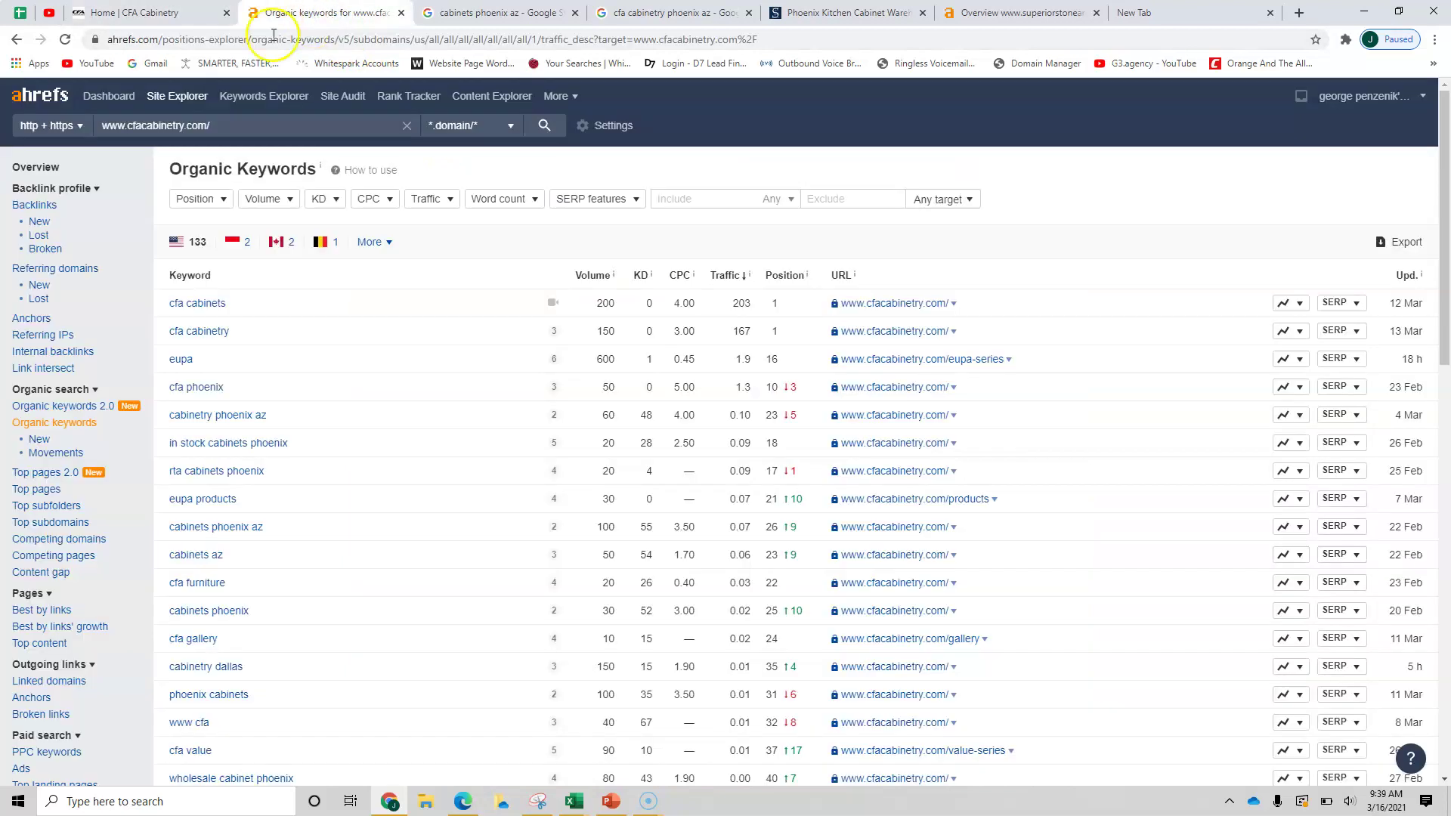
{"action": "left_click", "coordinate": [17, 39]}
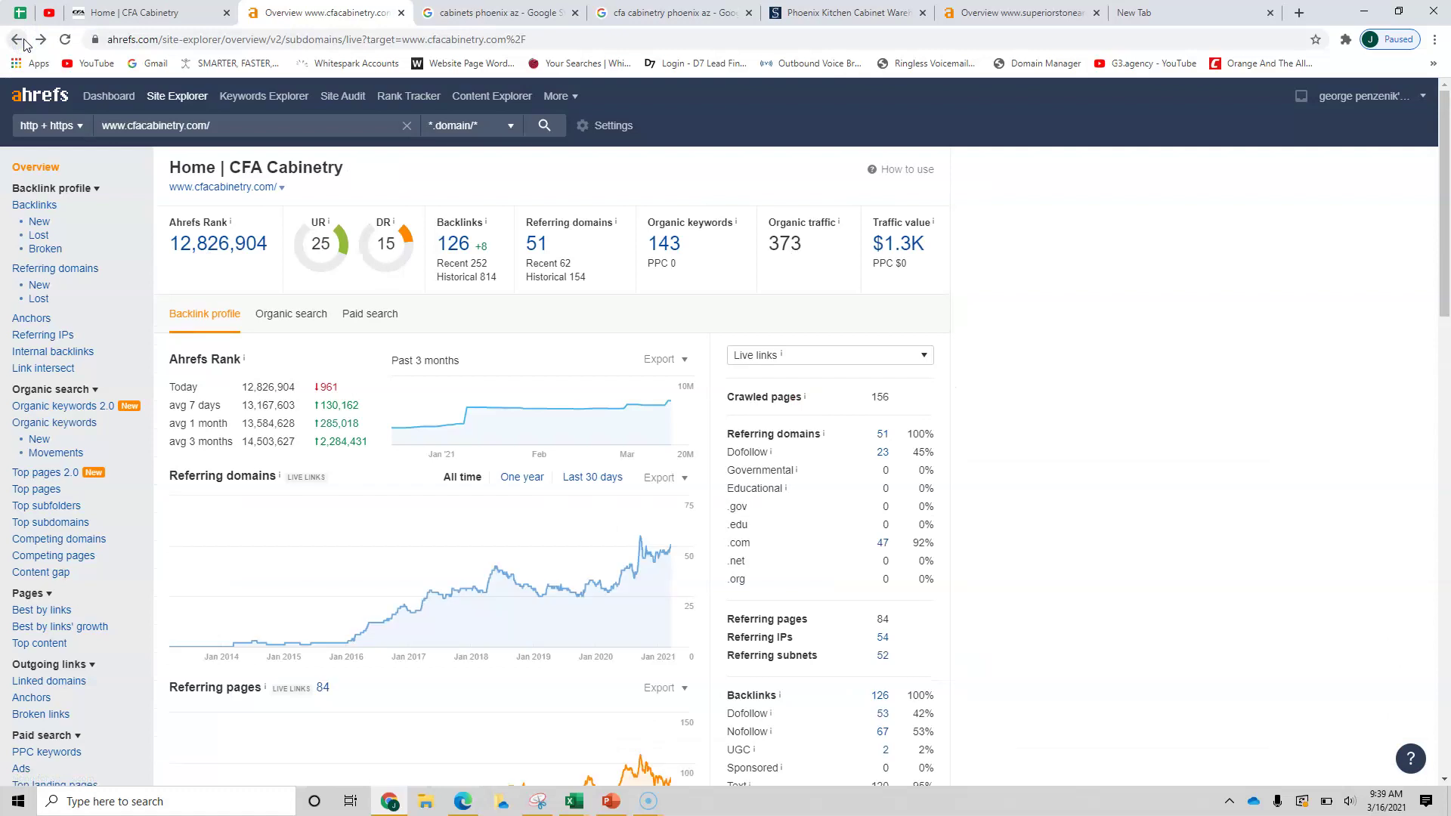
{"action": "left_click", "coordinate": [373, 182]}
{"action": "left_click", "coordinate": [373, 182]}
{"action": "left_click", "coordinate": [446, 249]}
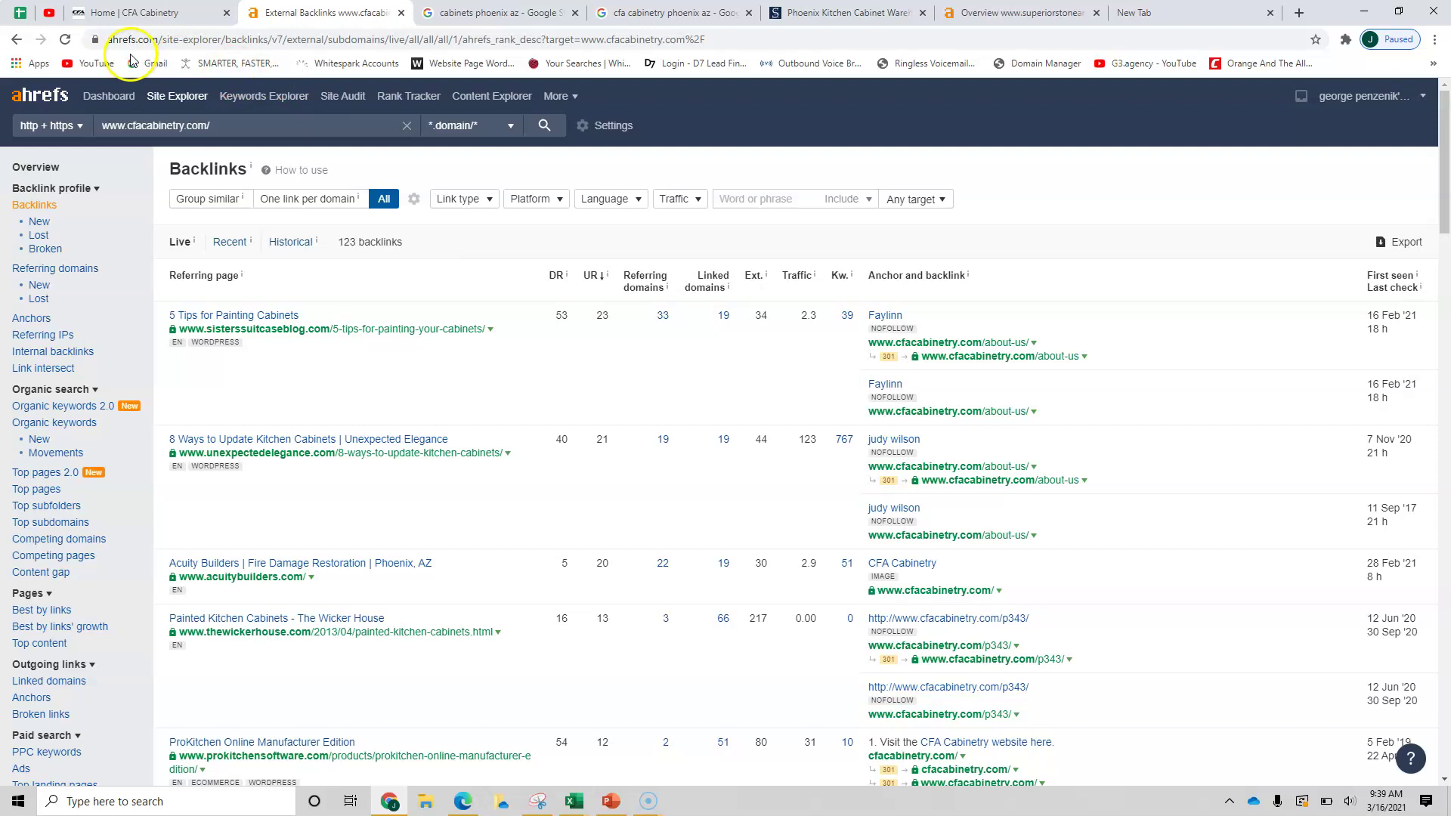
Step: Return from the backlinks report to the cfacabinetry.com overview (DR 15, 51 referring domains)
{"action": "left_click", "coordinate": [17, 40]}
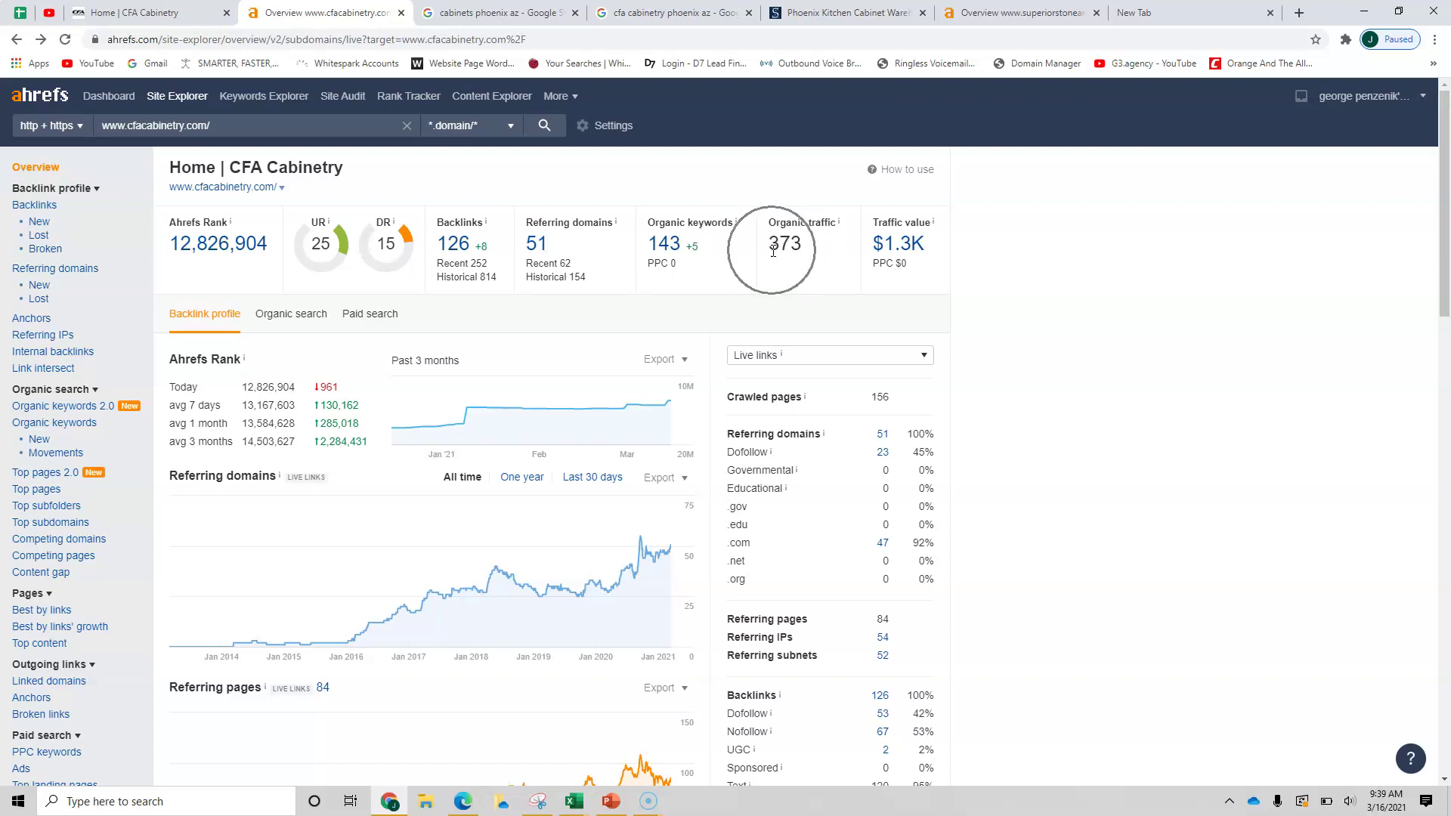
Step: Open the 143 organic keywords for cfacabinetry.com, topped by 'cfa cabinets' at position 1
{"action": "left_click", "coordinate": [660, 245]}
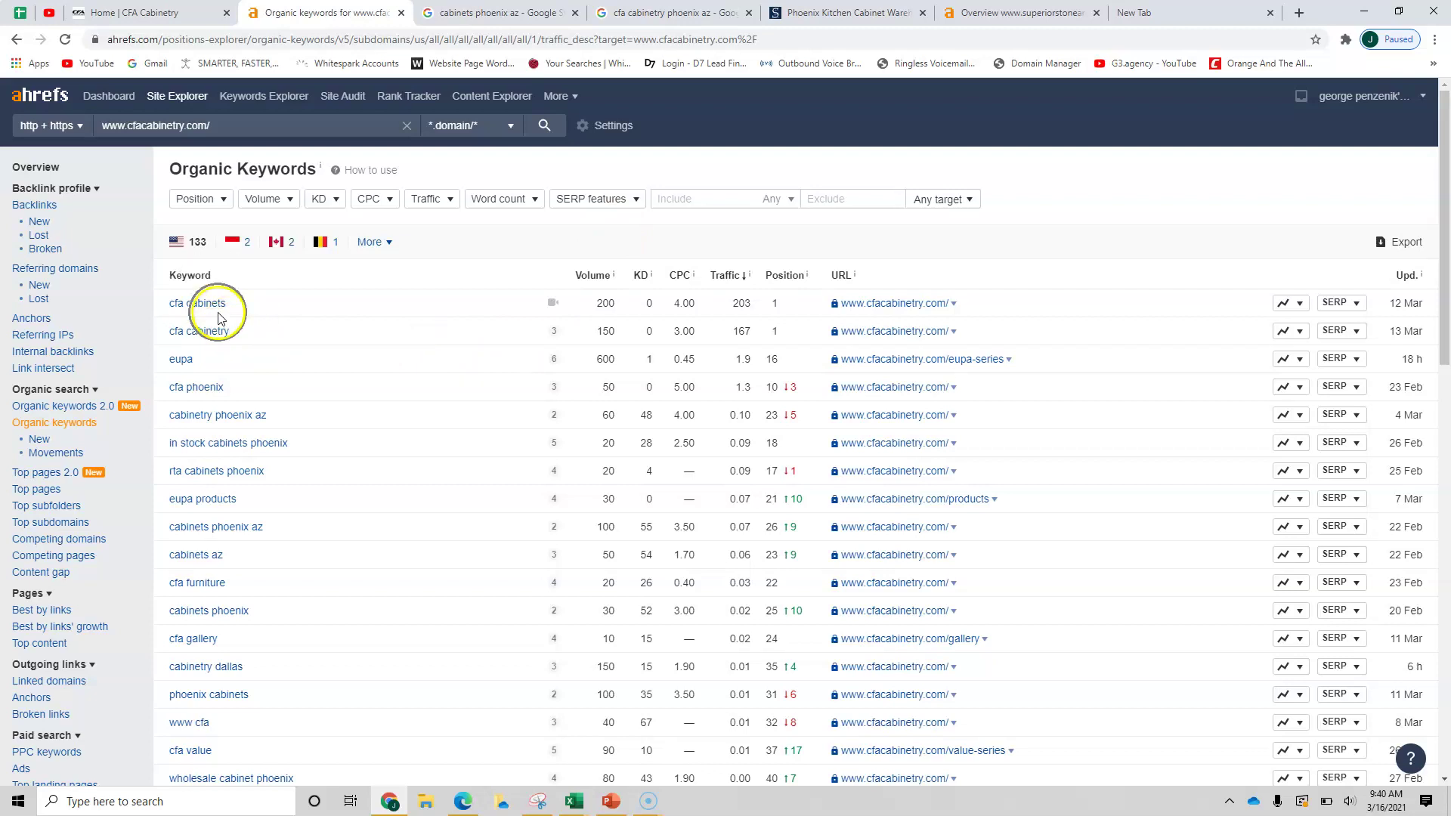
{"action": "double_click", "coordinate": [738, 306]}
{"action": "double_click", "coordinate": [740, 332]}
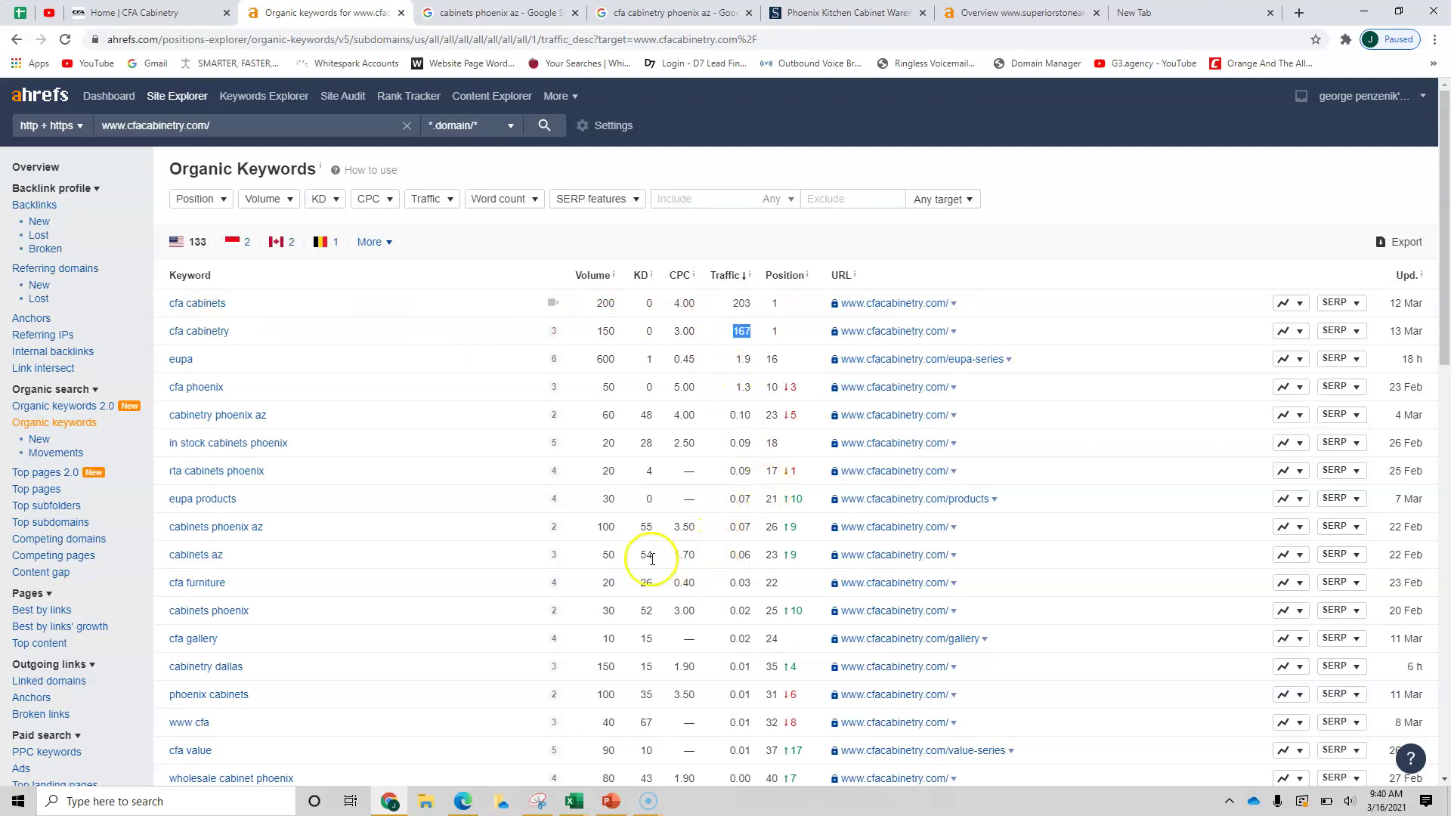
{"action": "left_click", "coordinate": [266, 423]}
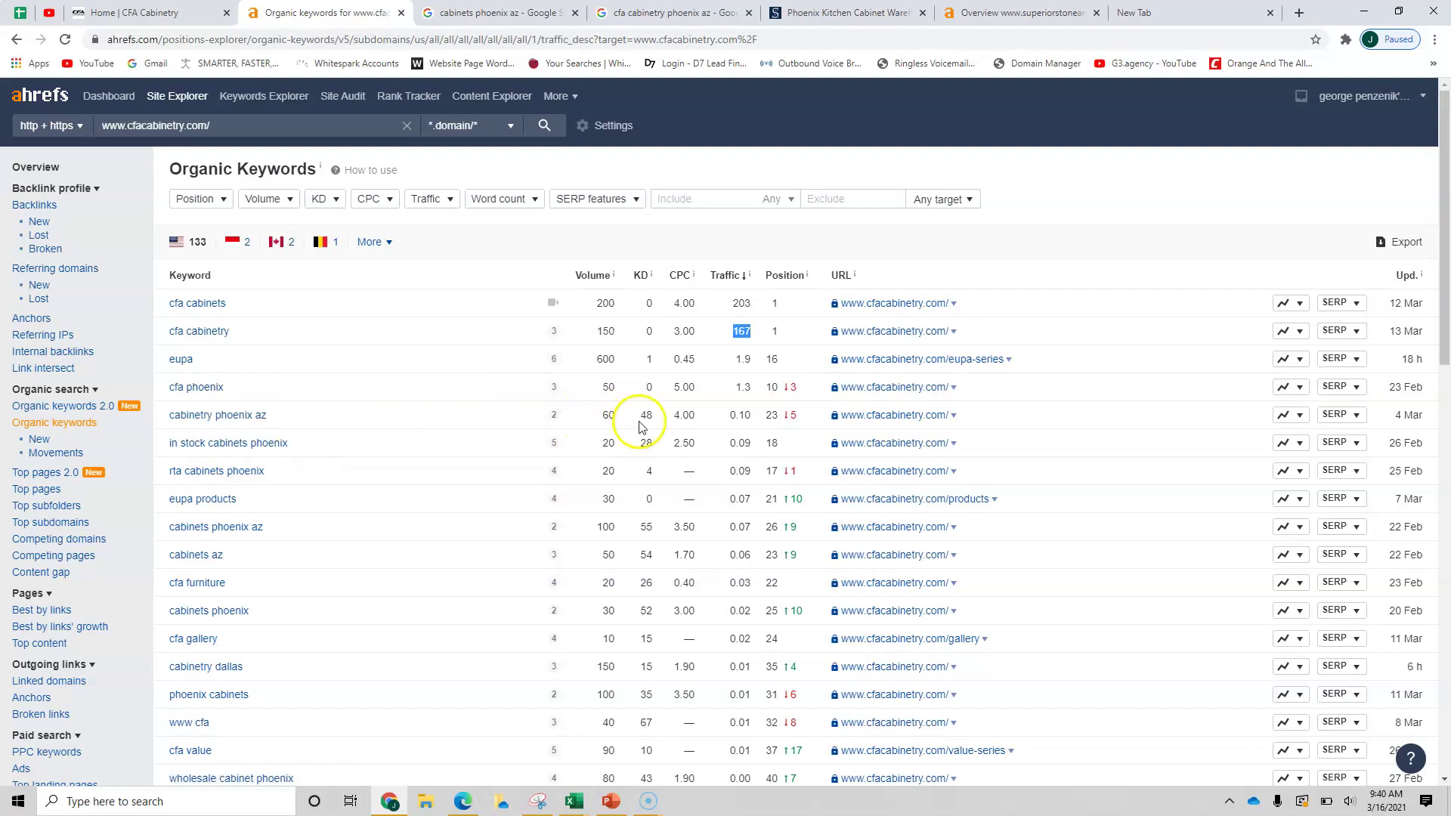
{"action": "left_click", "coordinate": [612, 416]}
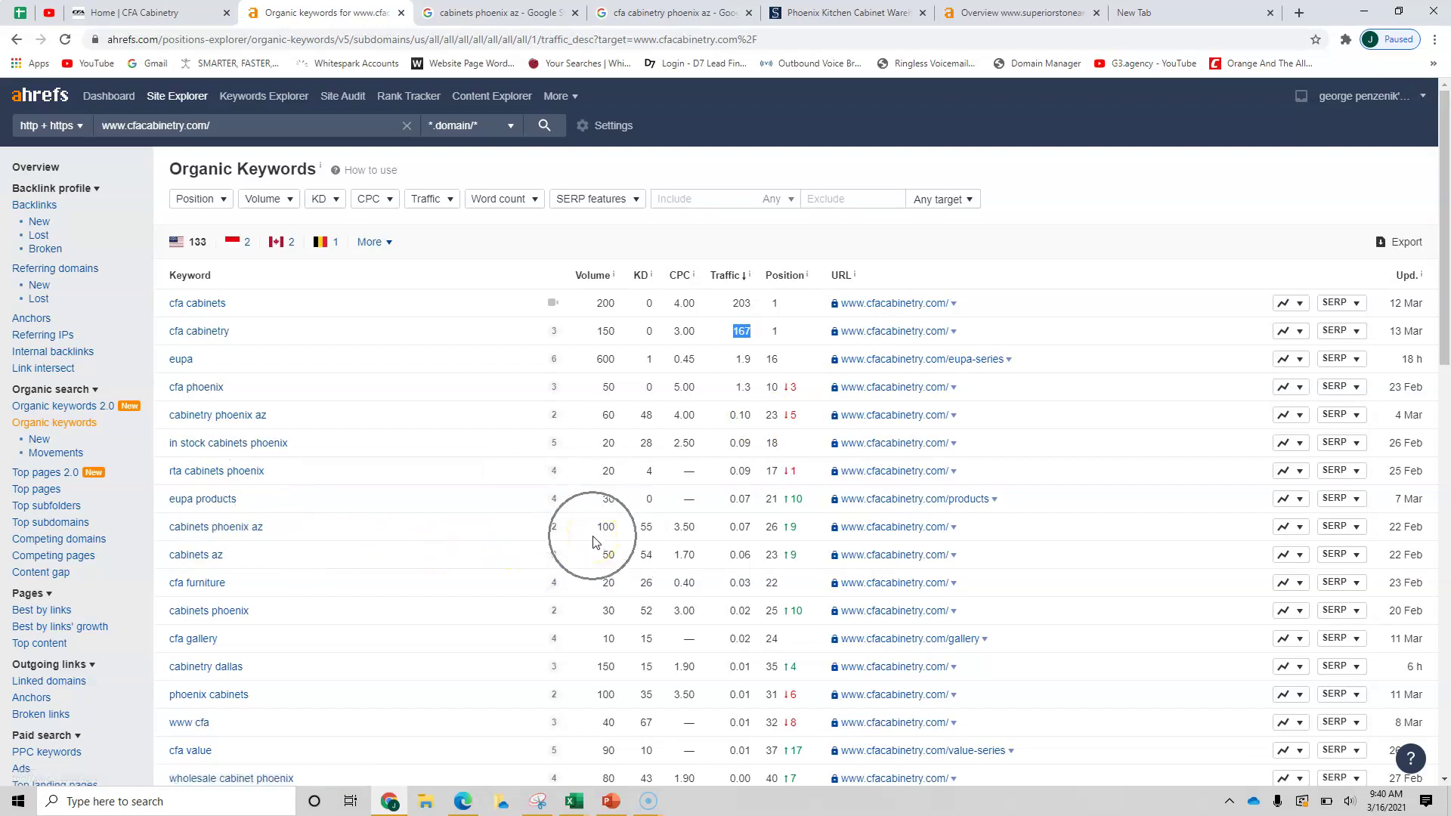
{"action": "left_click", "coordinate": [775, 527]}
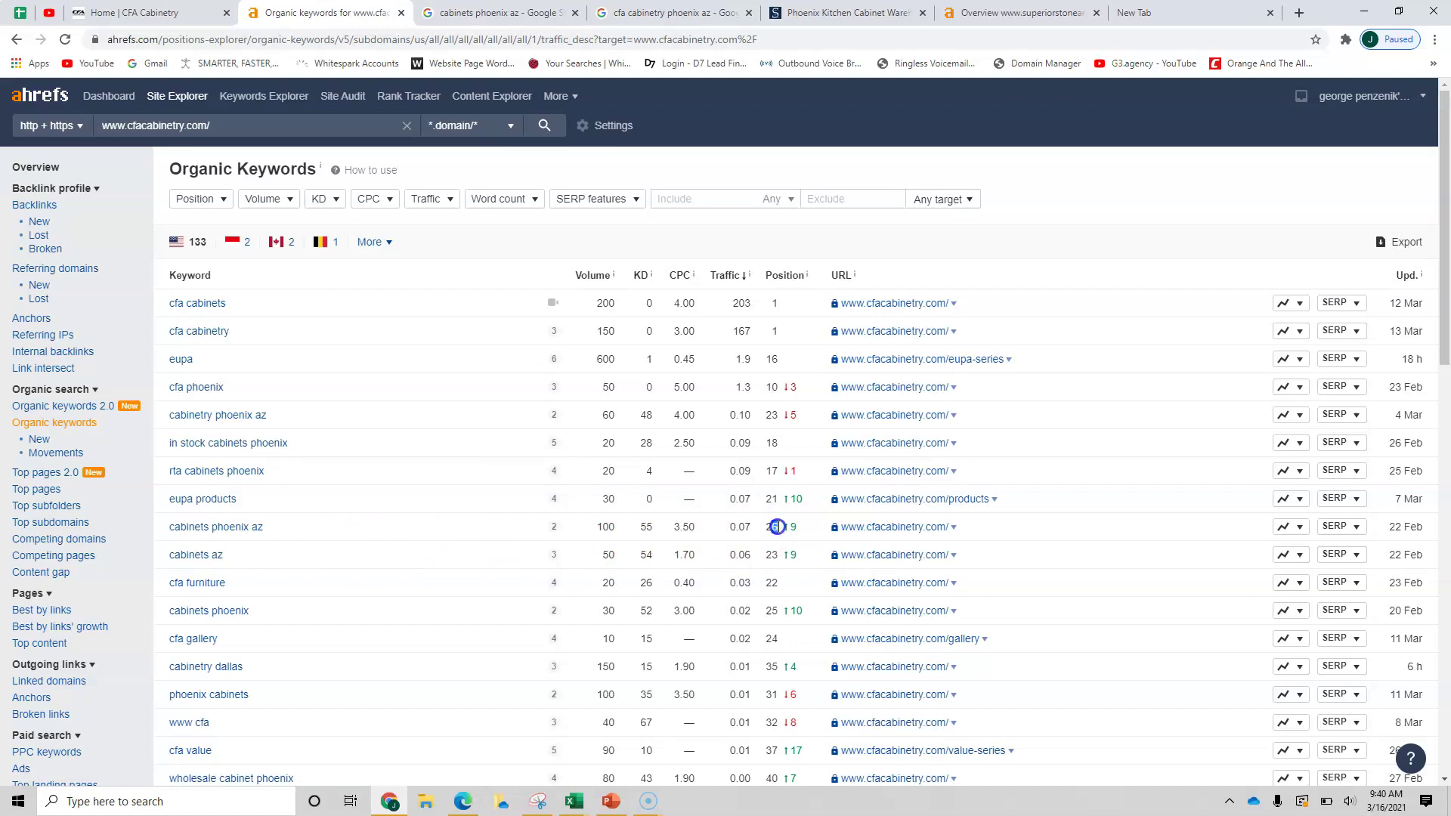
{"action": "left_click_drag", "start_coordinate": [777, 527], "coordinate": [771, 531]}
{"action": "left_click", "coordinate": [777, 527]}
{"action": "left_click_drag", "start_coordinate": [779, 528], "coordinate": [750, 526]}
{"action": "left_click", "coordinate": [741, 526]}
{"action": "left_click", "coordinate": [614, 531]}
{"action": "double_click", "coordinate": [614, 531]}
{"action": "scroll", "coordinate": [622, 532], "scroll_direction": "down", "scroll_amount": 2}
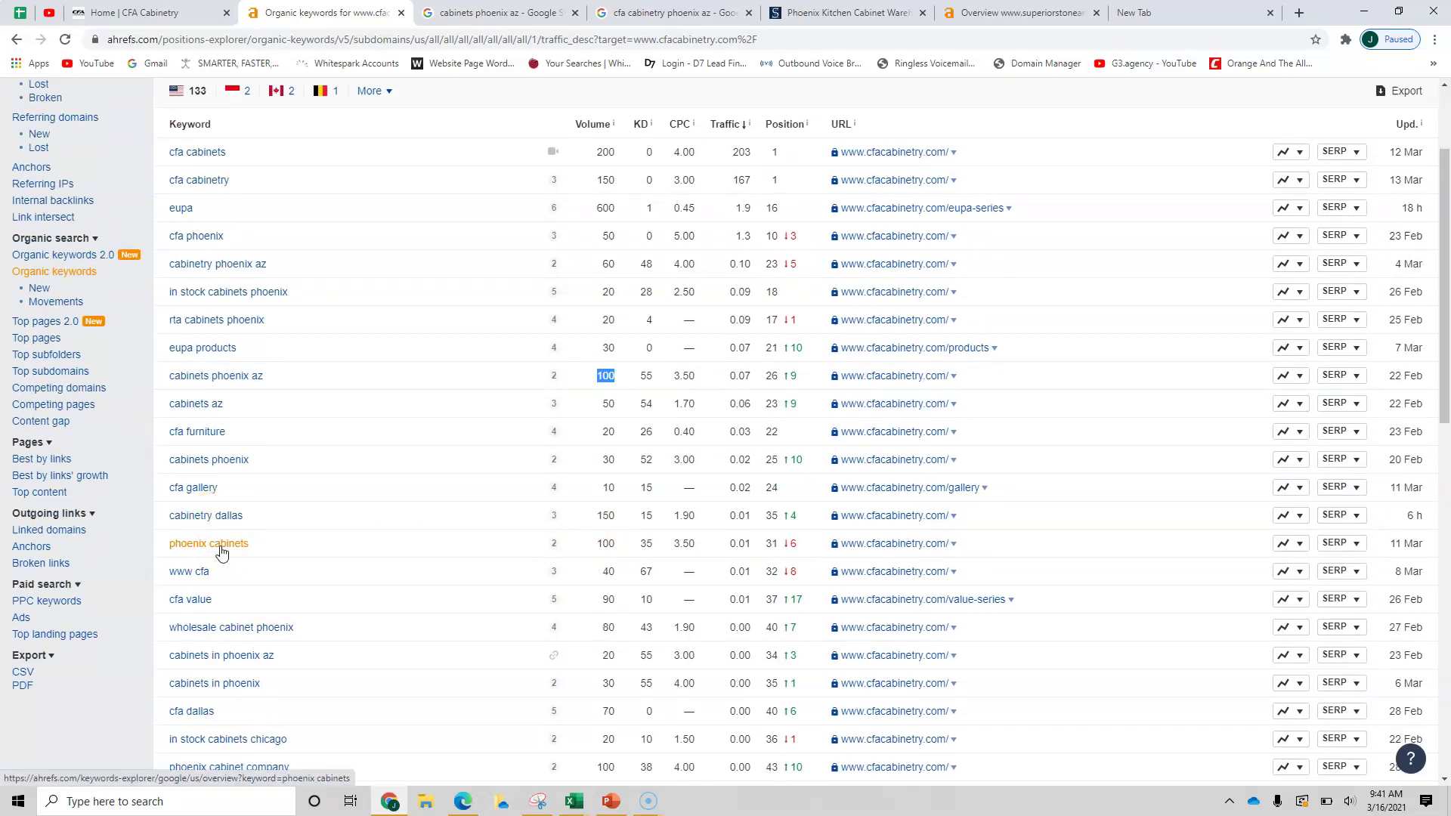
{"action": "scroll", "coordinate": [222, 552], "scroll_direction": "down", "scroll_amount": 1}
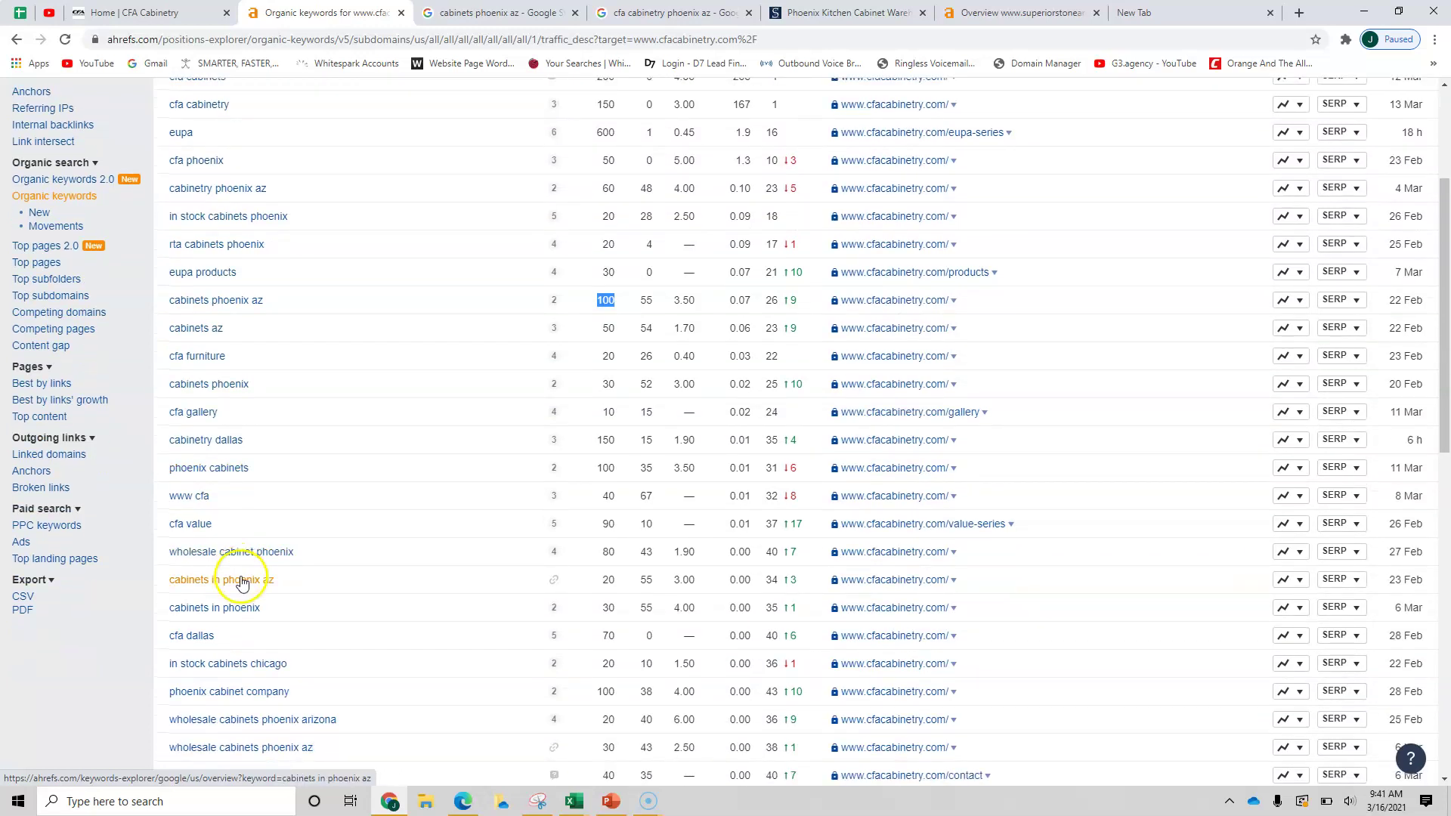
{"action": "scroll", "coordinate": [517, 593], "scroll_direction": "up", "scroll_amount": 3}
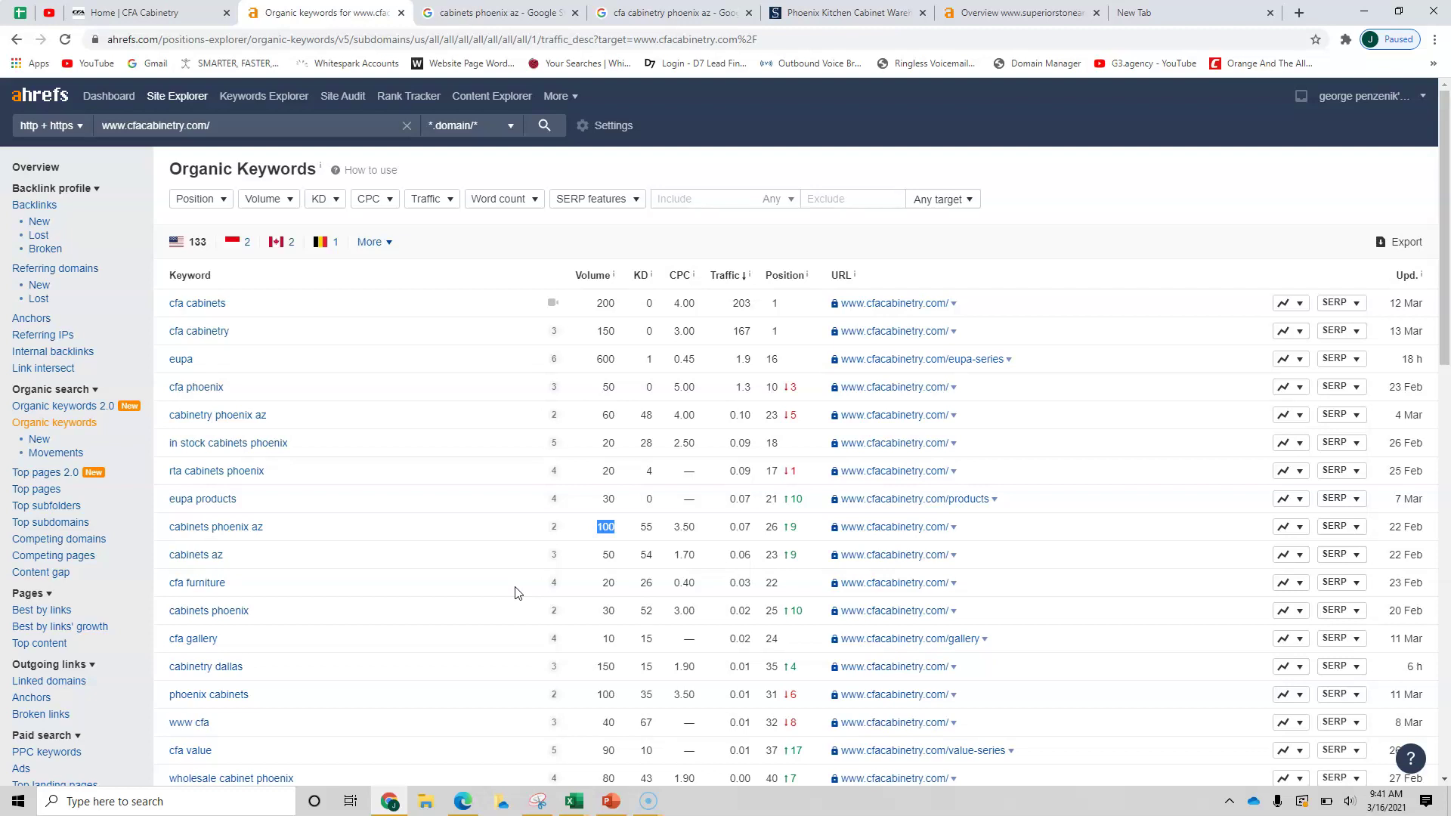
Step: Switch to the 'cabinets phoenix az' Google results and scroll down to the local map pack
{"action": "left_click", "coordinate": [484, 13]}
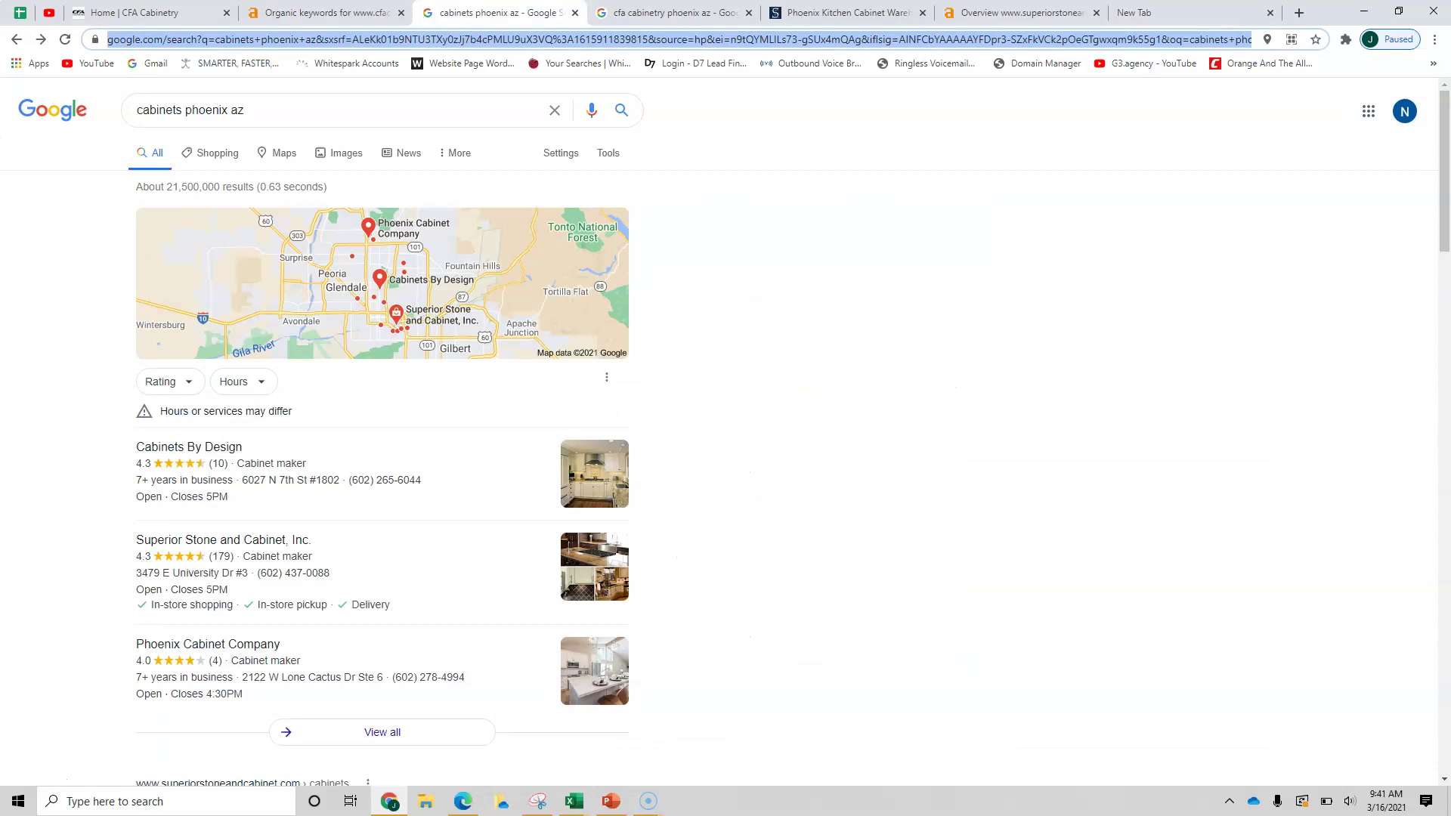
{"action": "left_click", "coordinate": [283, 114]}
{"action": "scroll", "coordinate": [283, 114], "scroll_direction": "down", "scroll_amount": 1}
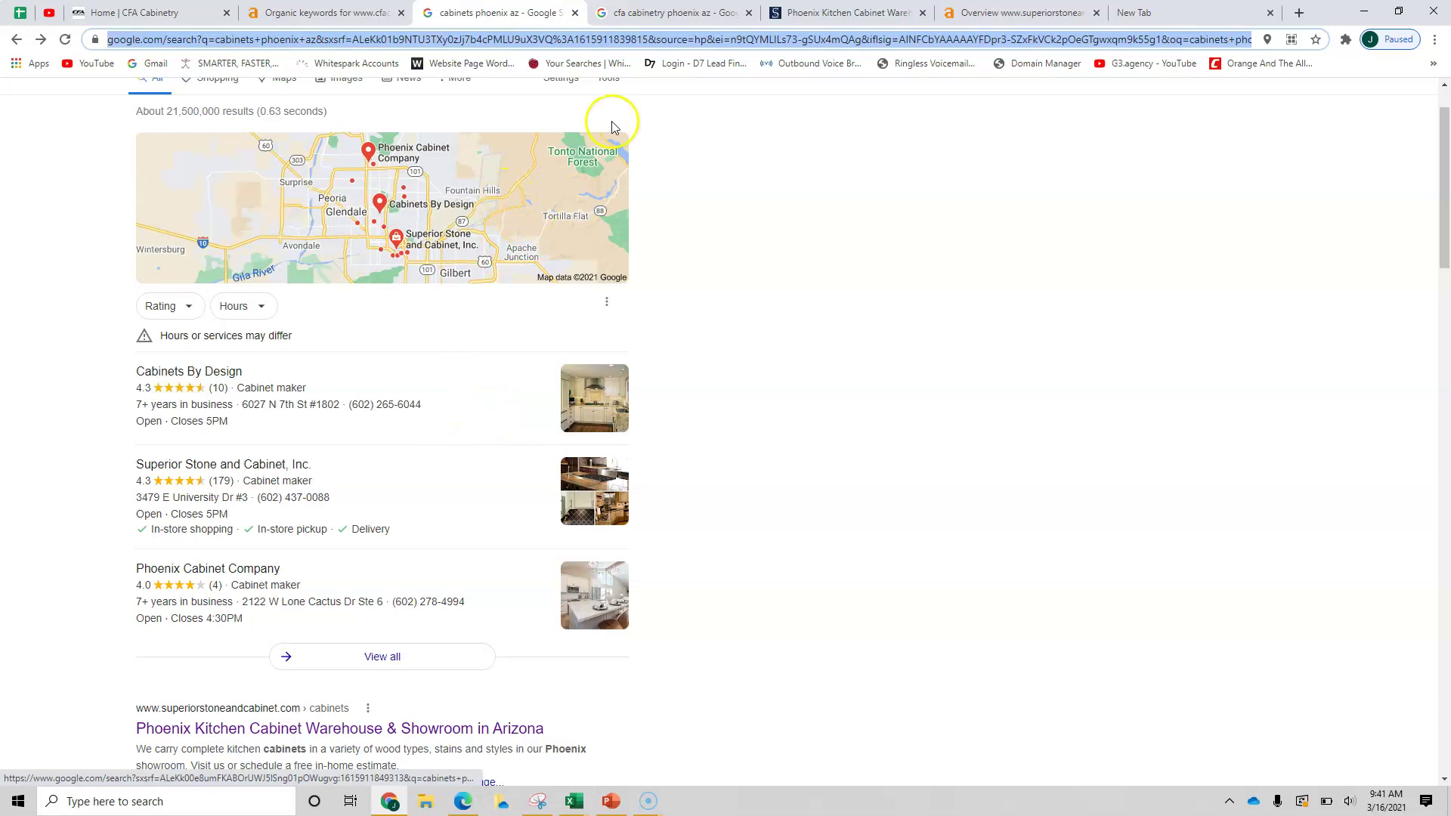
{"action": "left_click", "coordinate": [653, 13]}
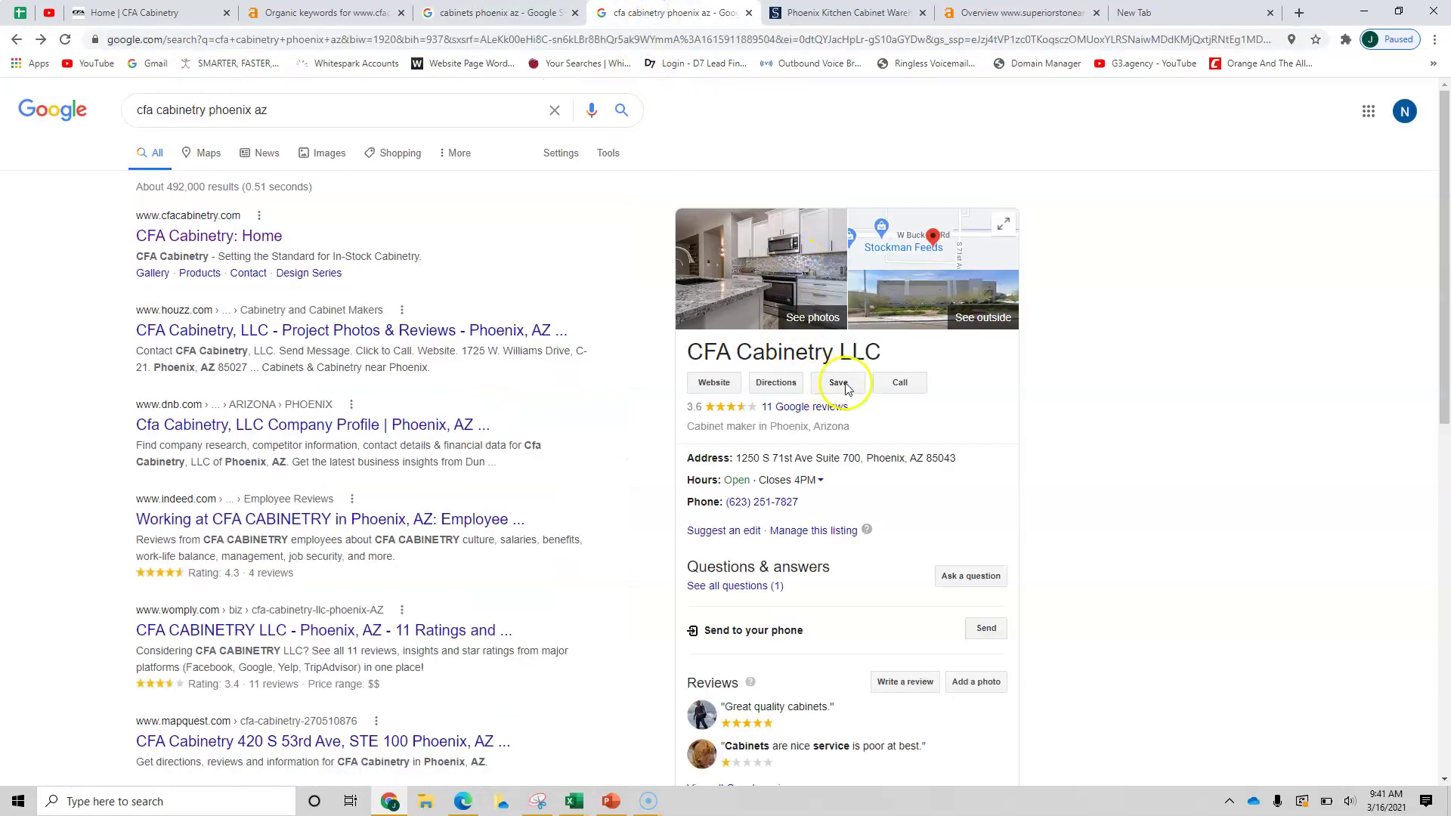
{"action": "left_click", "coordinate": [949, 372]}
{"action": "left_click", "coordinate": [950, 373]}
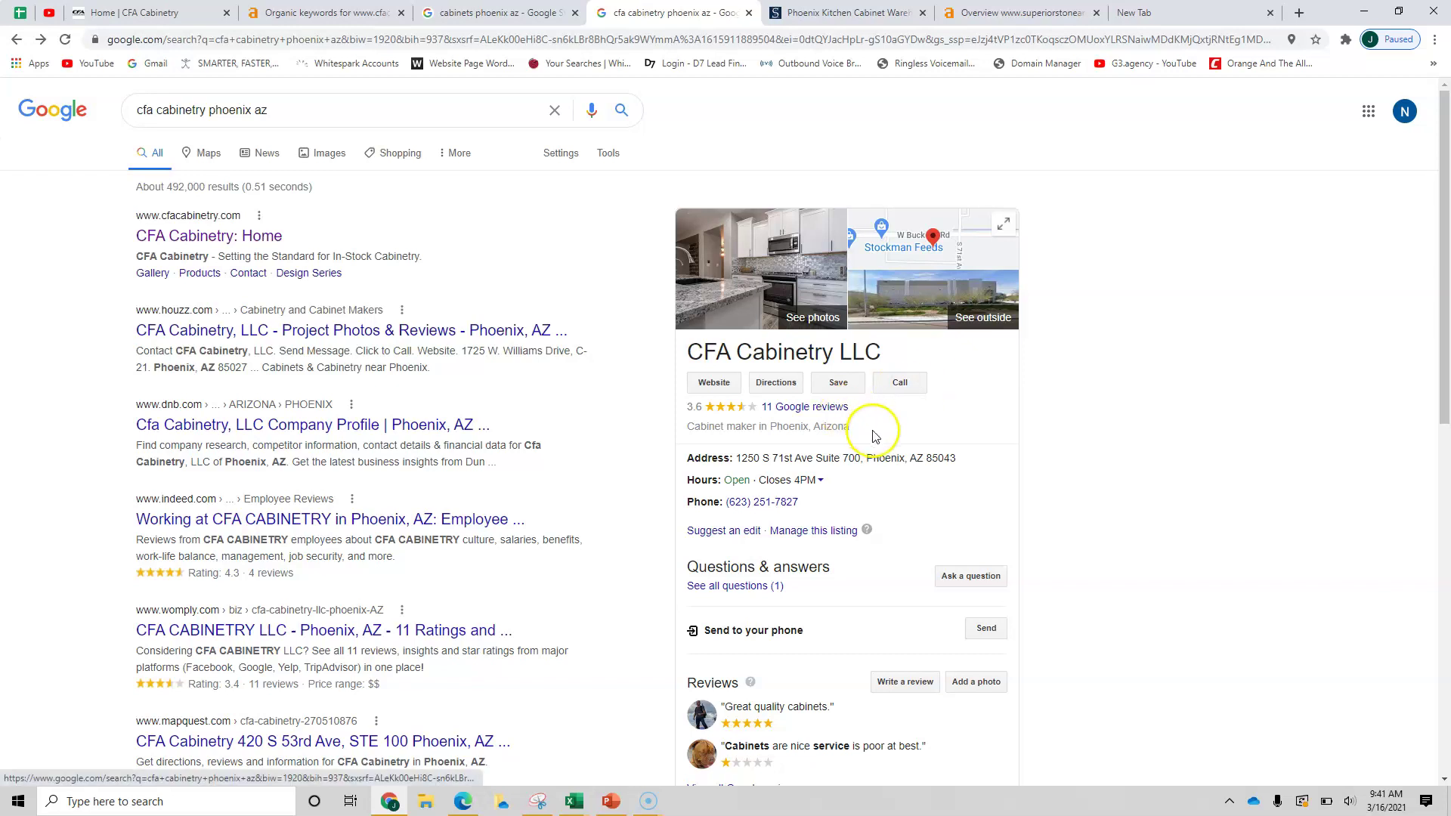
{"action": "scroll", "coordinate": [864, 484], "scroll_direction": "down", "scroll_amount": 1}
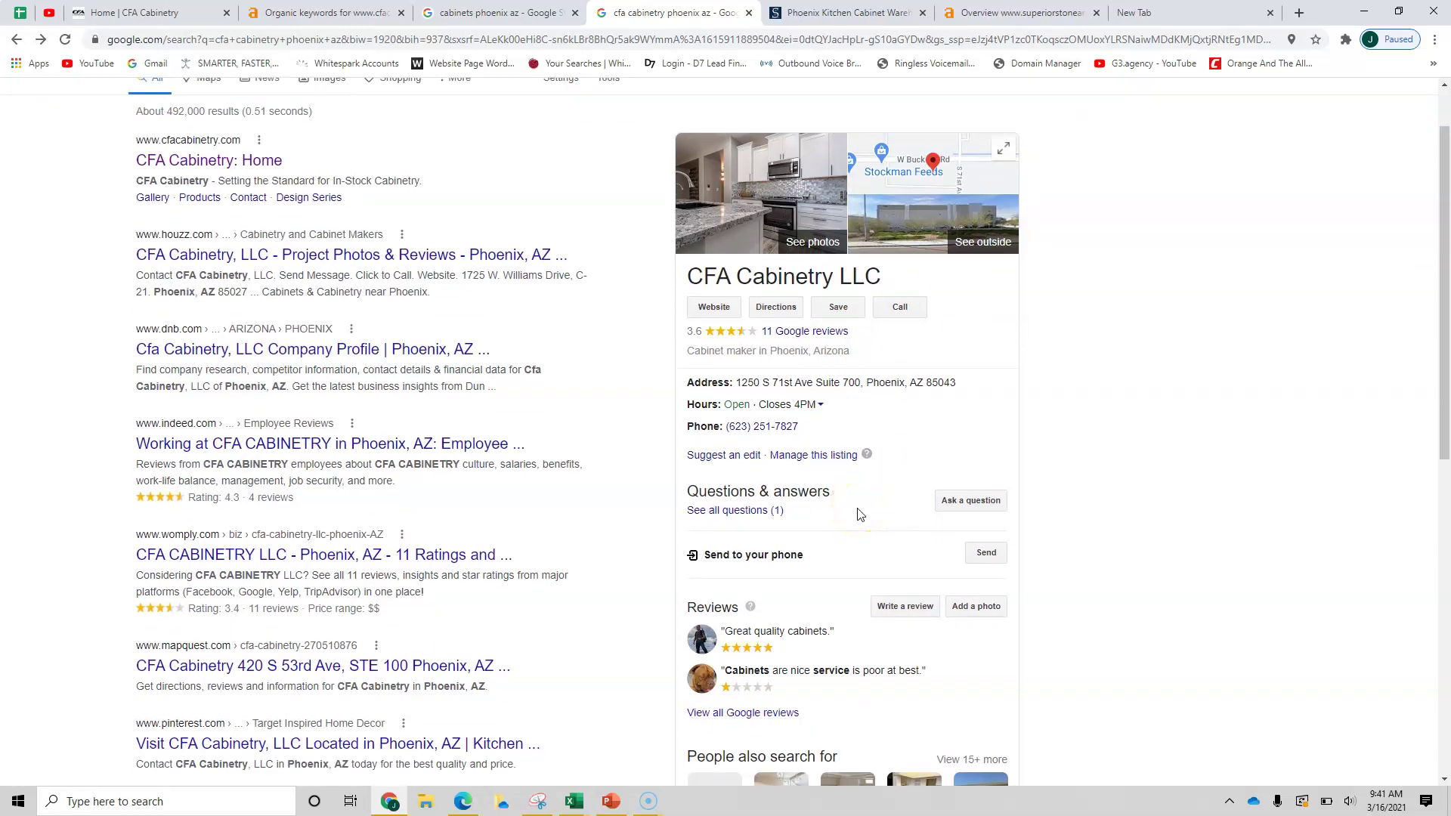
{"action": "scroll", "coordinate": [858, 515], "scroll_direction": "up", "scroll_amount": 1}
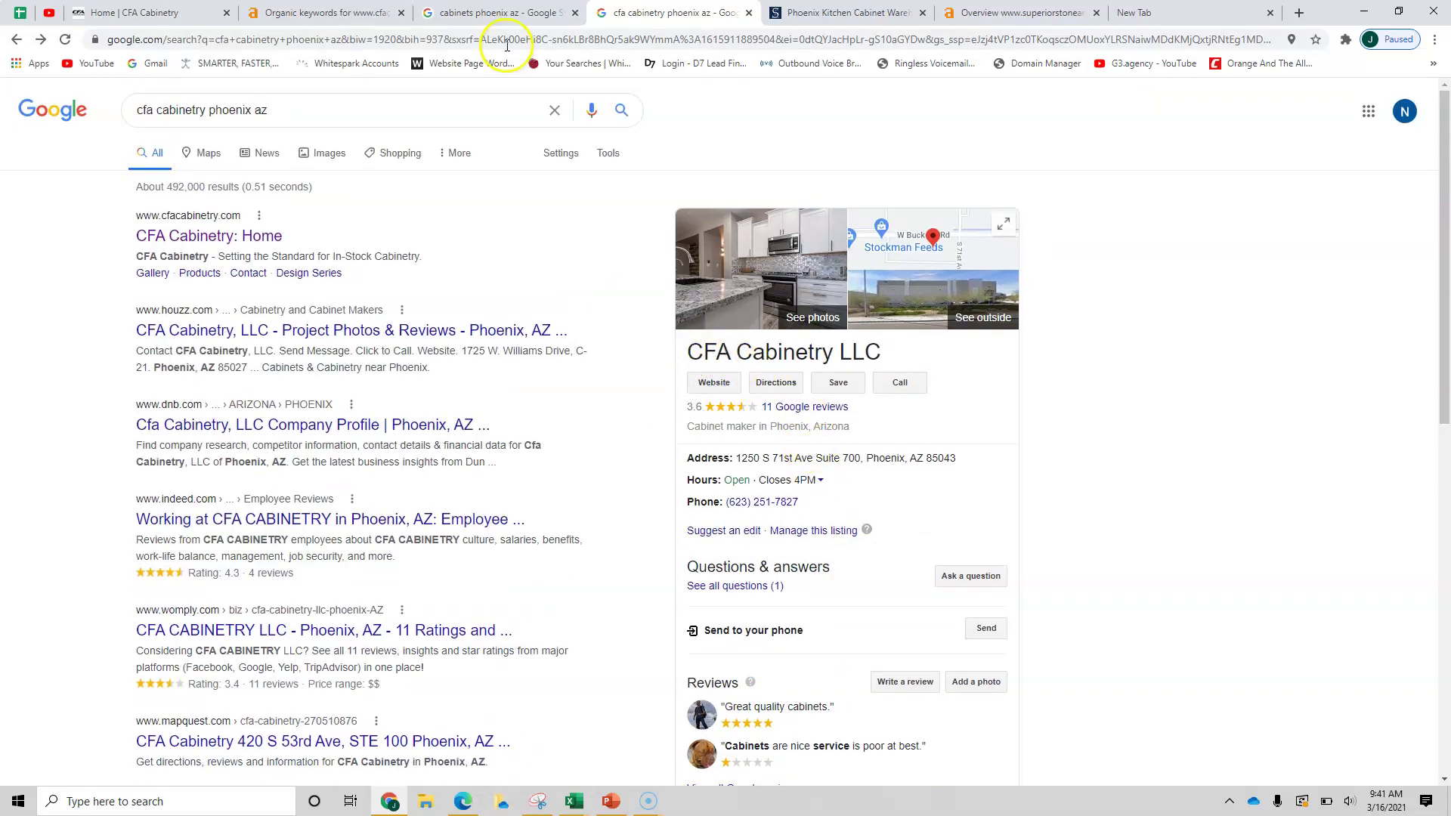
{"action": "left_click", "coordinate": [502, 13]}
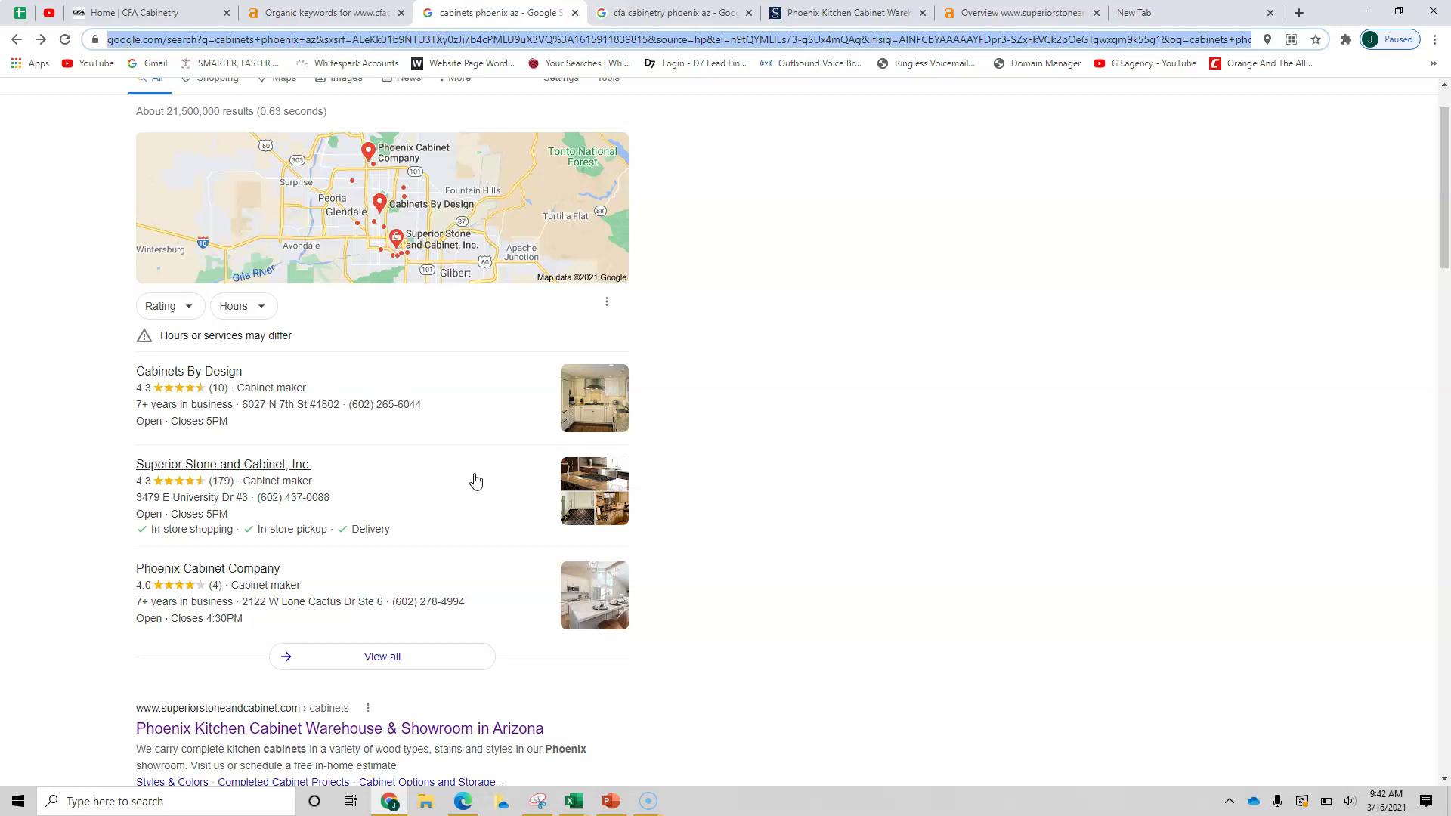
{"action": "left_click", "coordinate": [671, 13]}
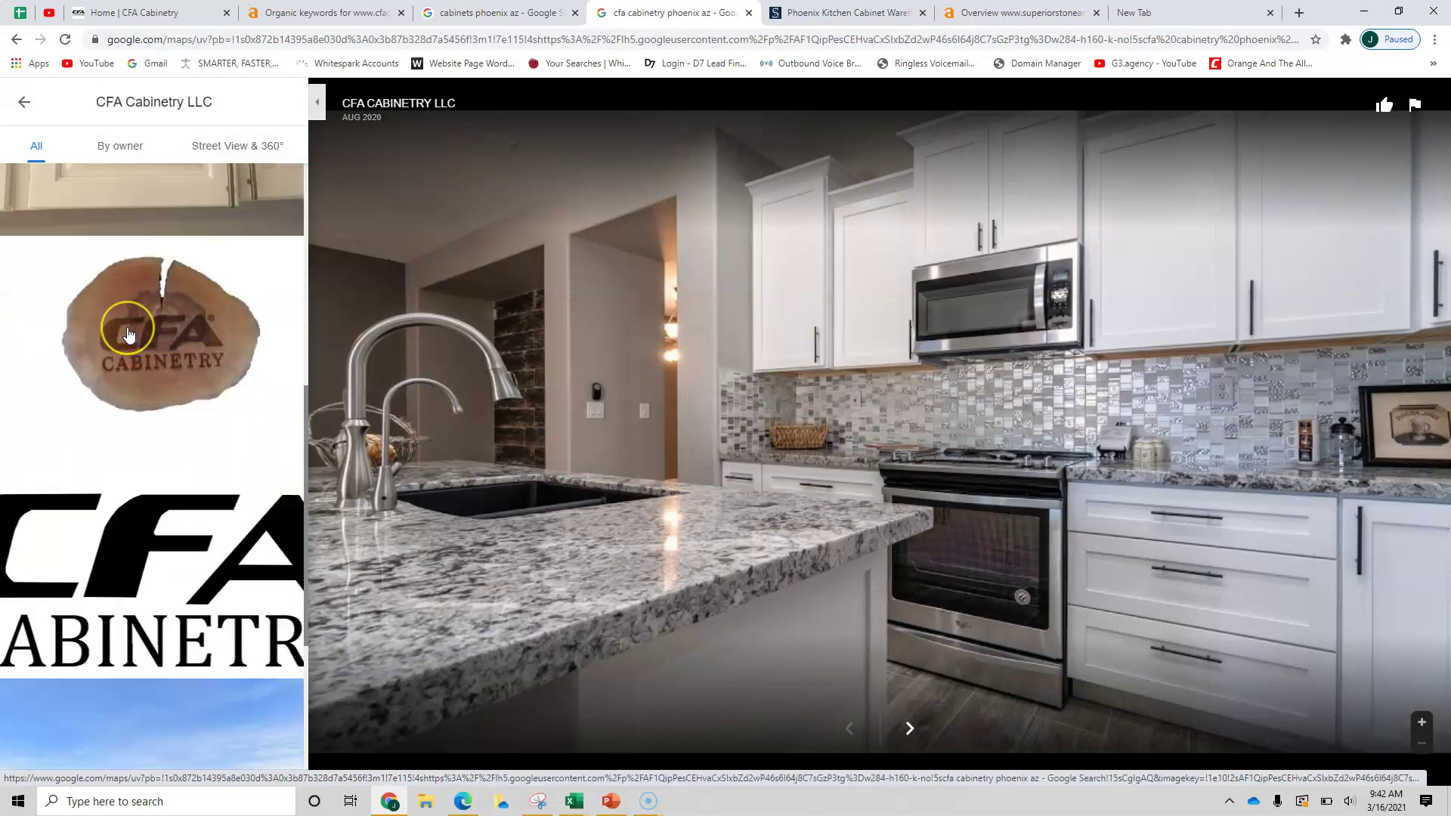
{"action": "scroll", "coordinate": [129, 334], "scroll_direction": "down", "scroll_amount": 4}
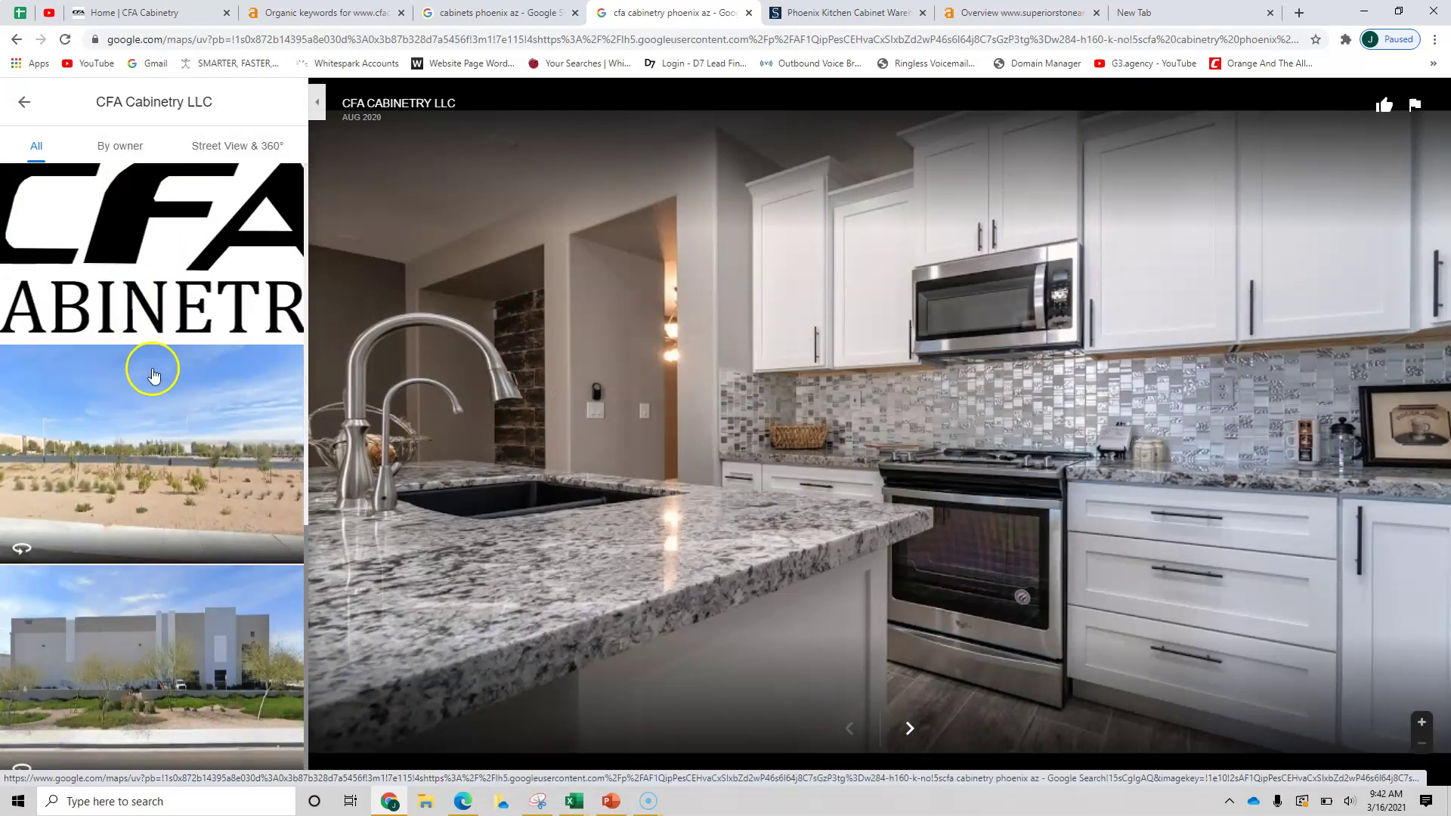
{"action": "scroll", "coordinate": [153, 374], "scroll_direction": "up", "scroll_amount": 7}
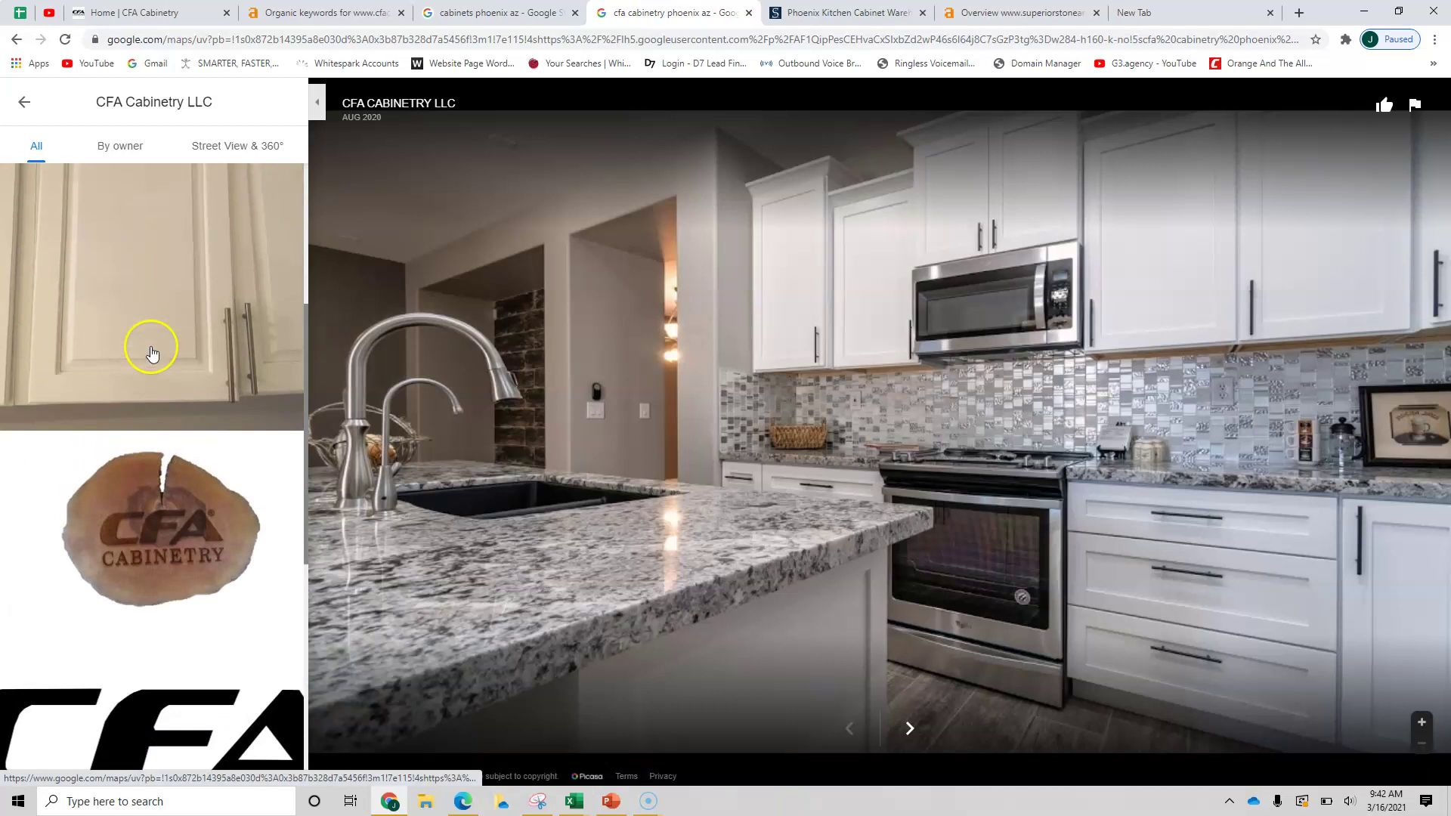
{"action": "scroll", "coordinate": [152, 353], "scroll_direction": "up", "scroll_amount": 2}
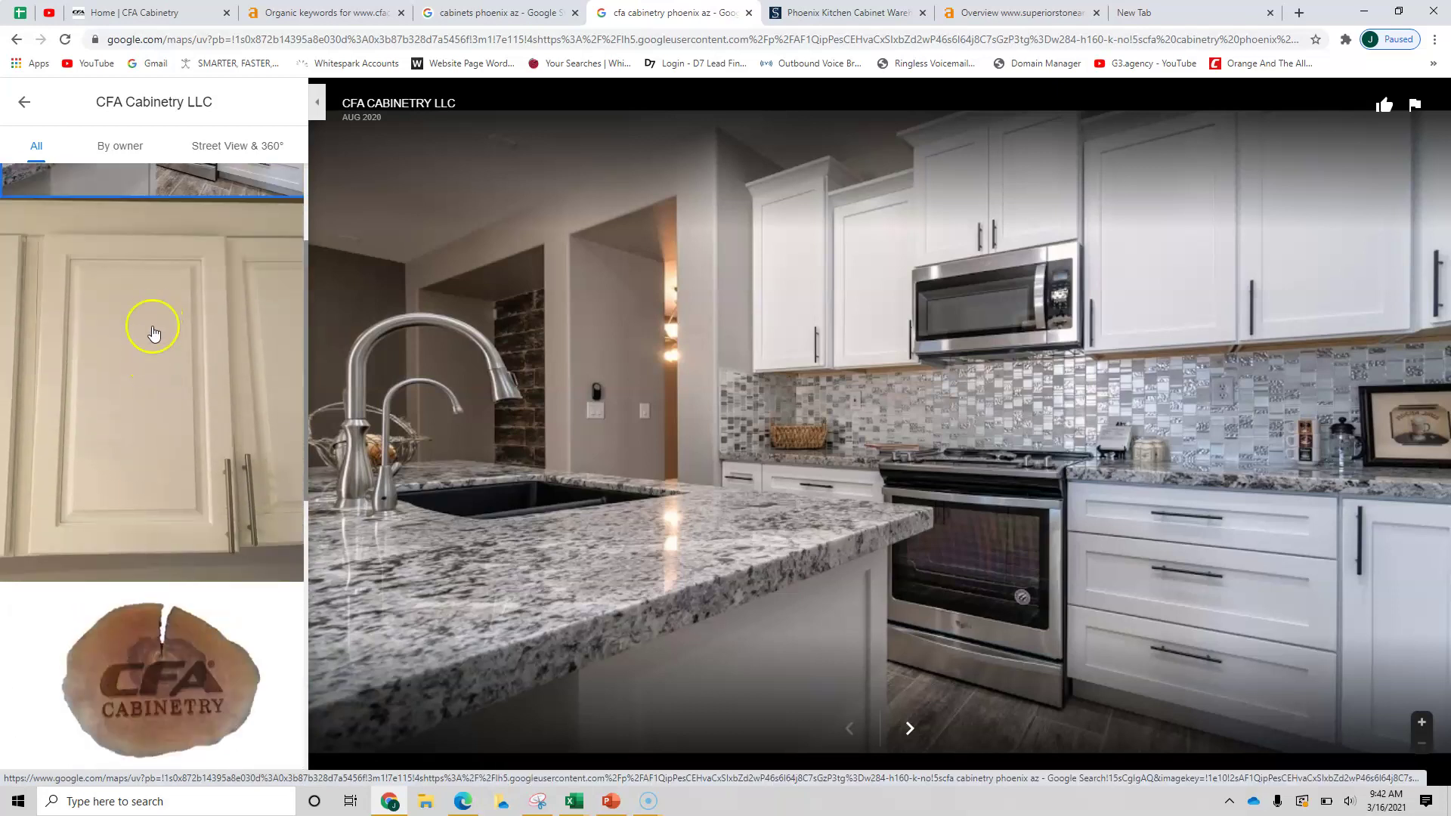
{"action": "scroll", "coordinate": [151, 318], "scroll_direction": "up", "scroll_amount": 1}
{"action": "left_click", "coordinate": [25, 103]}
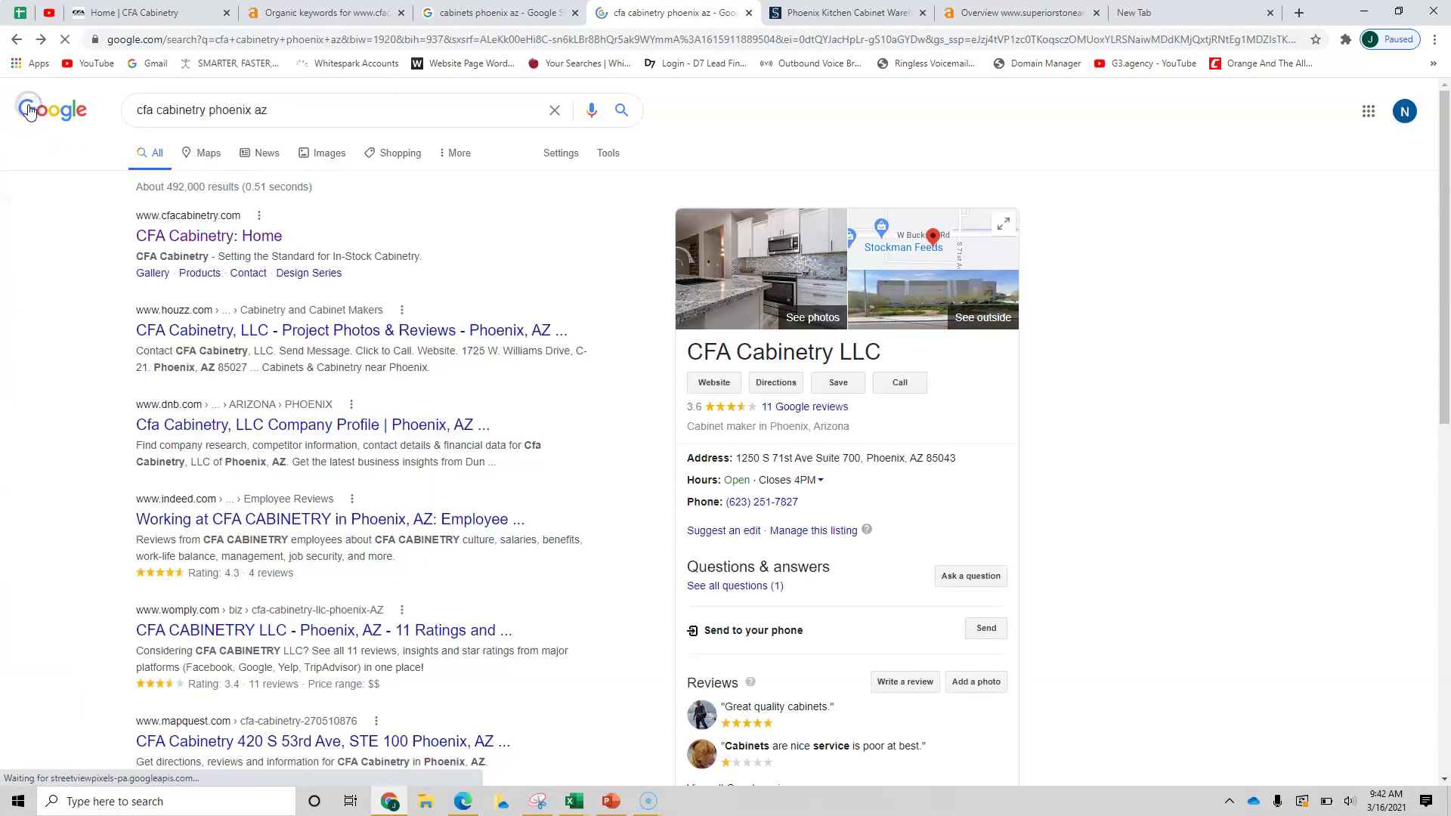
Step: Return to the 'cabinets phoenix az' results and browse the local pack led by Cabinets By Design
{"action": "left_click", "coordinate": [477, 14]}
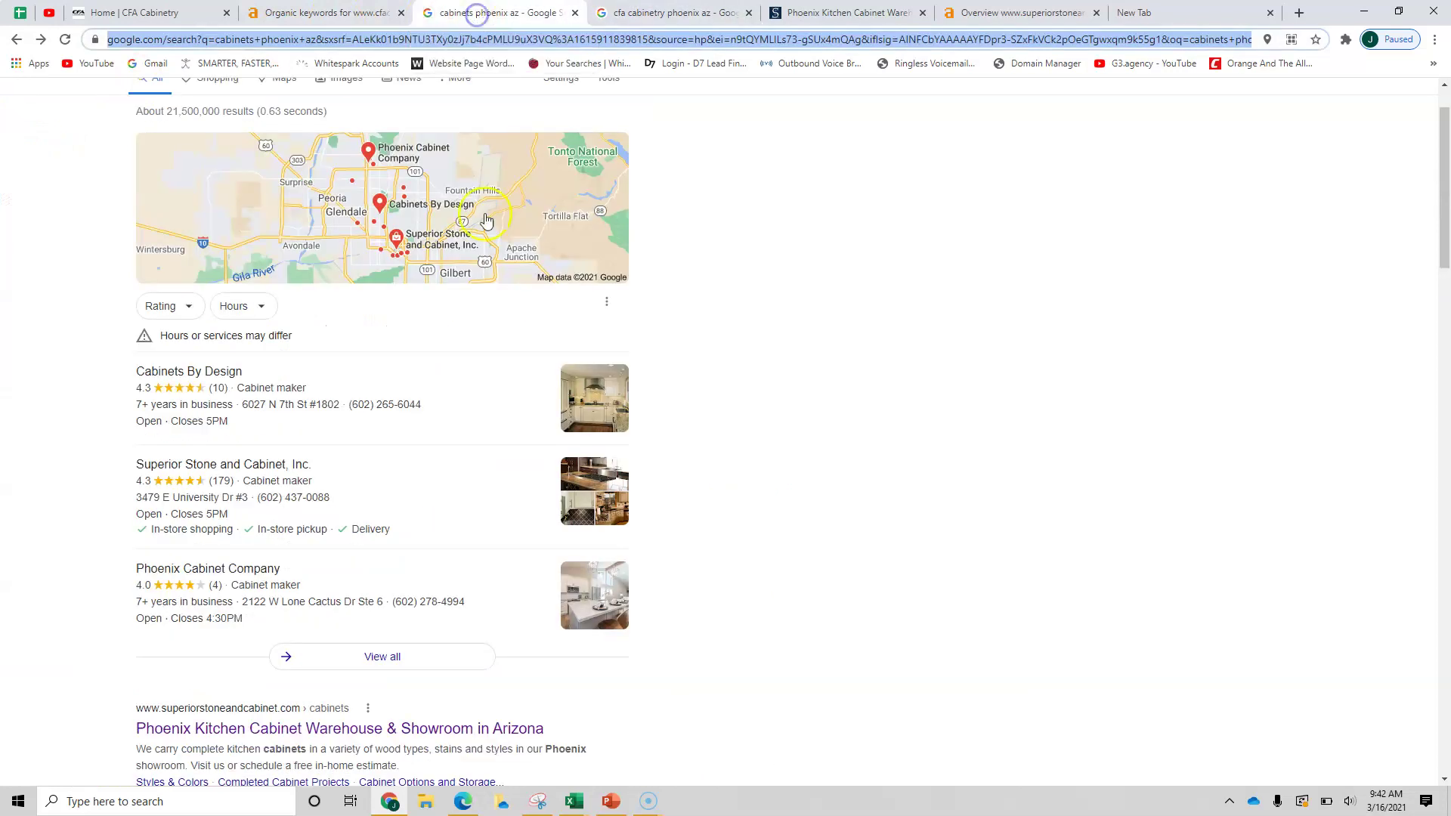
{"action": "scroll", "coordinate": [509, 399], "scroll_direction": "down", "scroll_amount": 1}
{"action": "scroll", "coordinate": [514, 393], "scroll_direction": "up", "scroll_amount": 2}
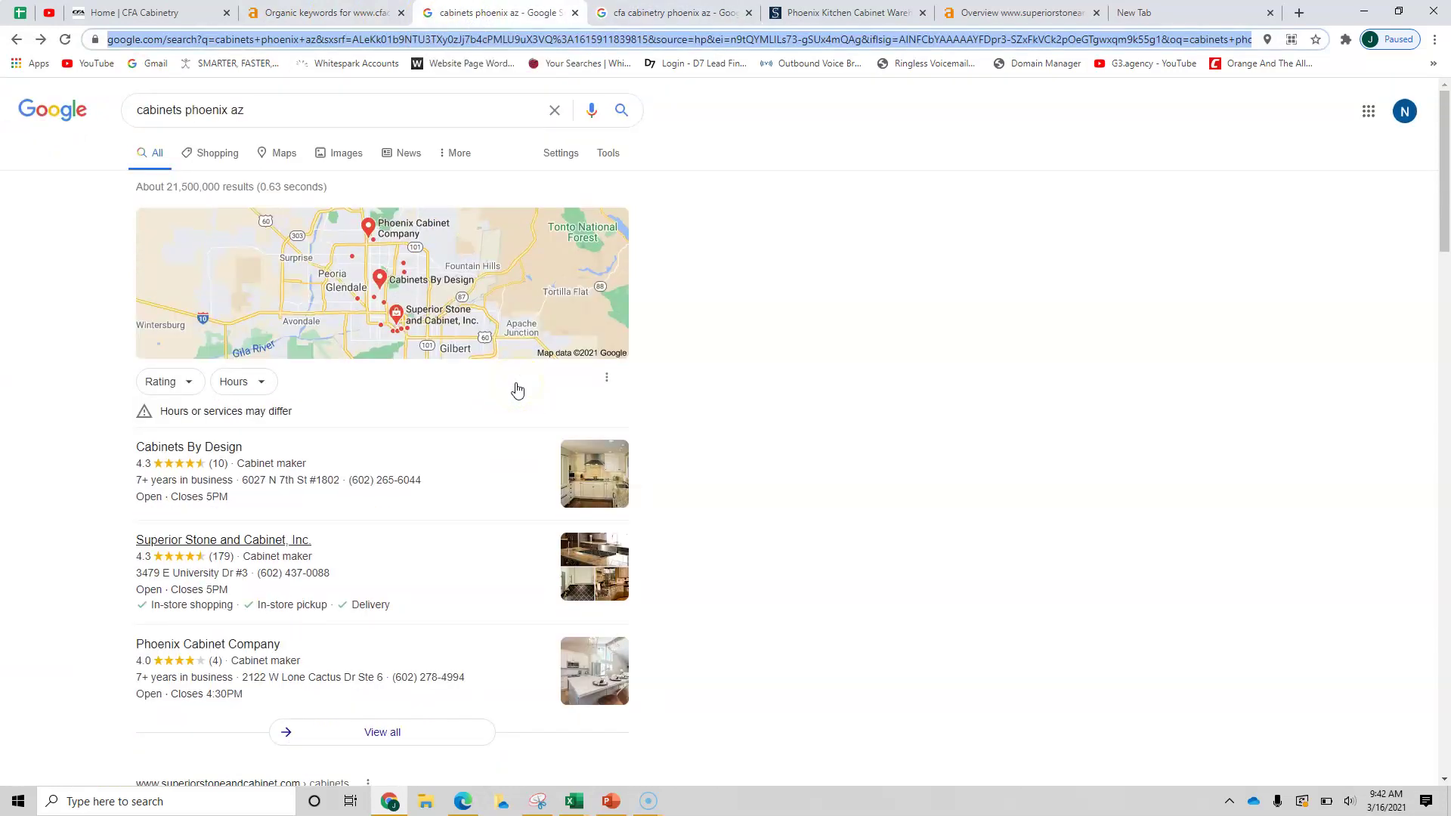
{"action": "scroll", "coordinate": [517, 390], "scroll_direction": "down", "scroll_amount": 5}
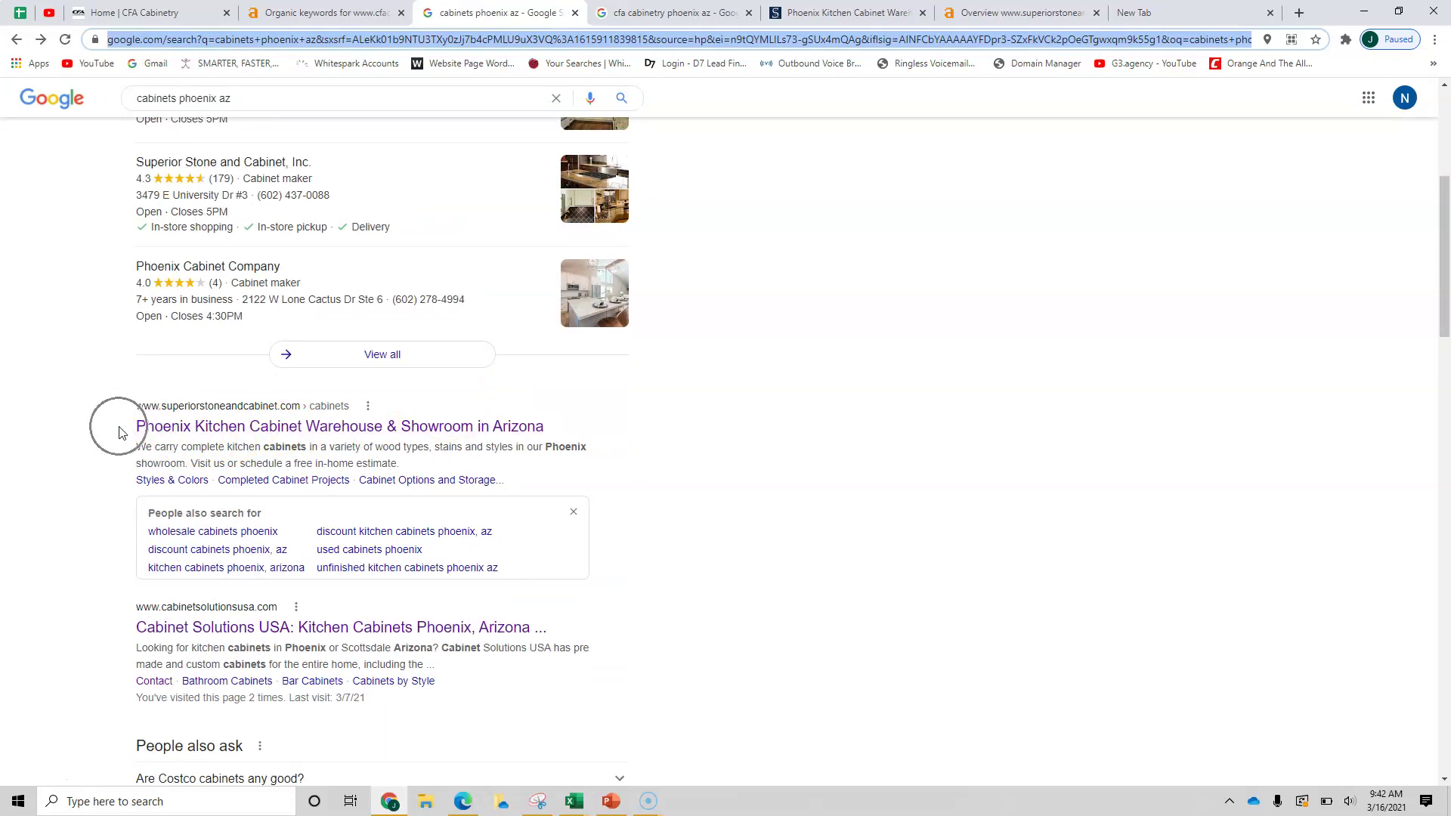
{"action": "scroll", "coordinate": [226, 420], "scroll_direction": "up", "scroll_amount": 5}
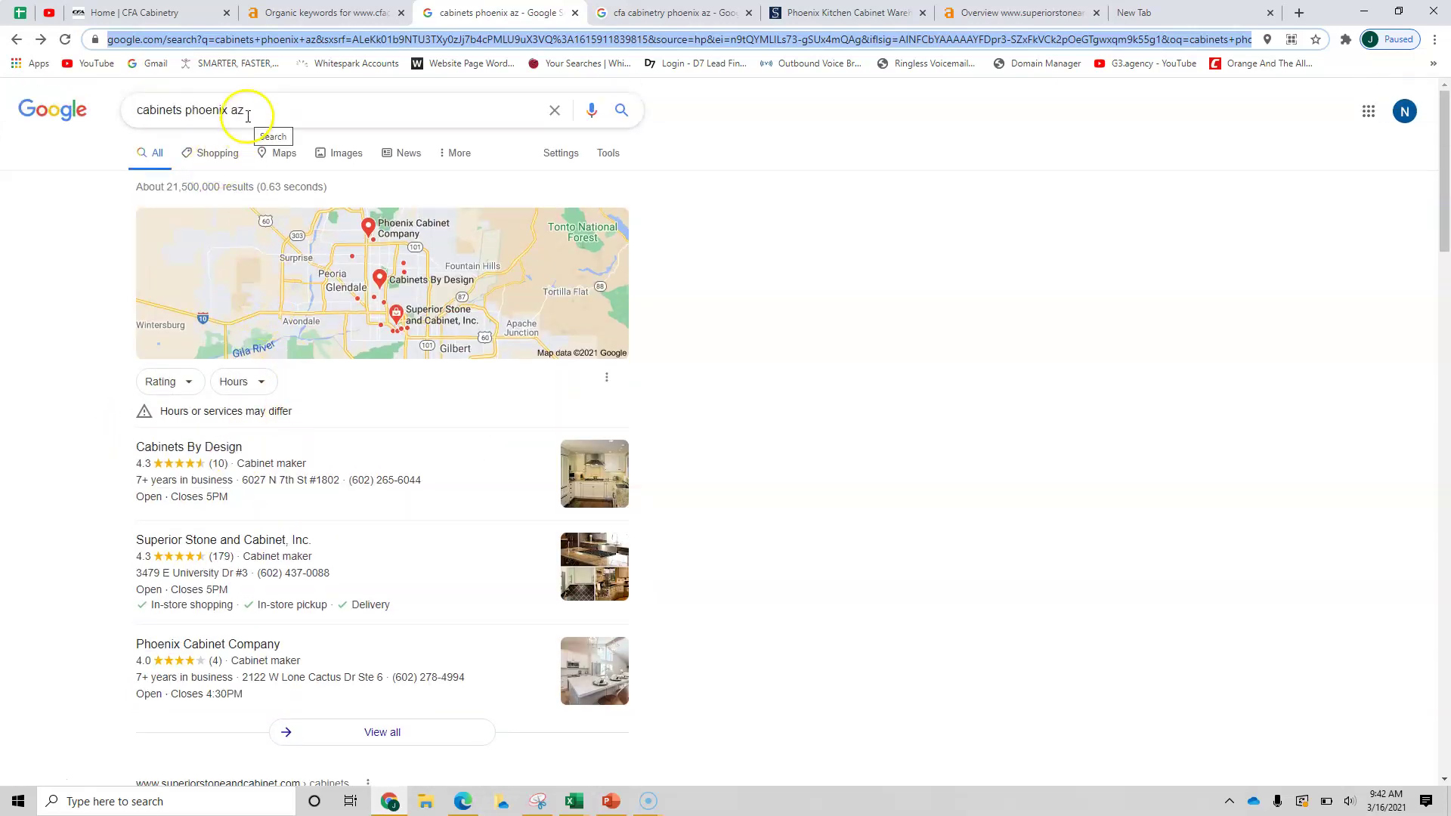
Step: Browse Superior Stone and Cabinet's cabinets page, then view its Ahrefs overview (DR 31, 2.21K backlinks)
{"action": "left_click", "coordinate": [845, 6]}
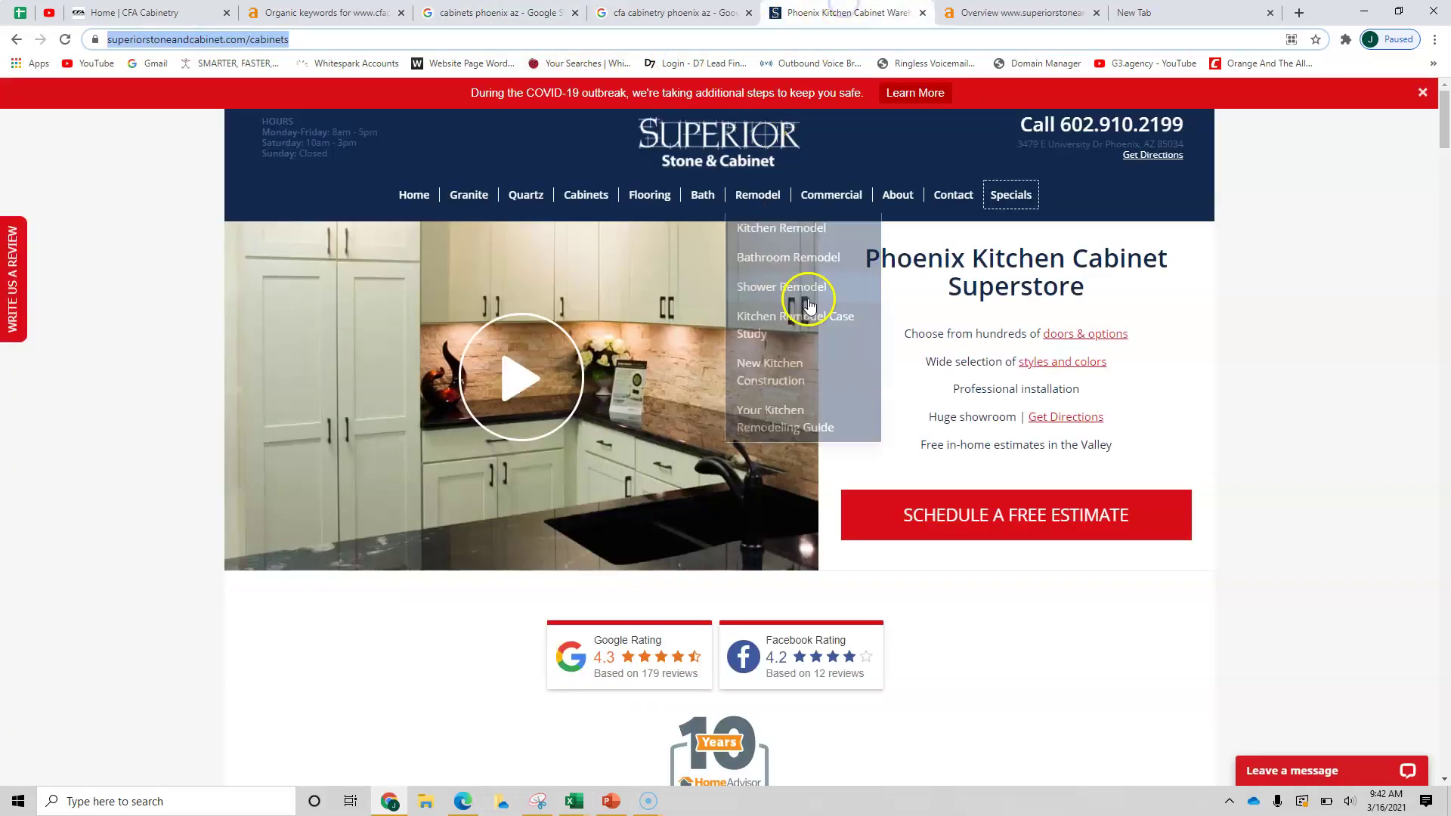
{"action": "scroll", "coordinate": [269, 409], "scroll_direction": "down", "scroll_amount": 7}
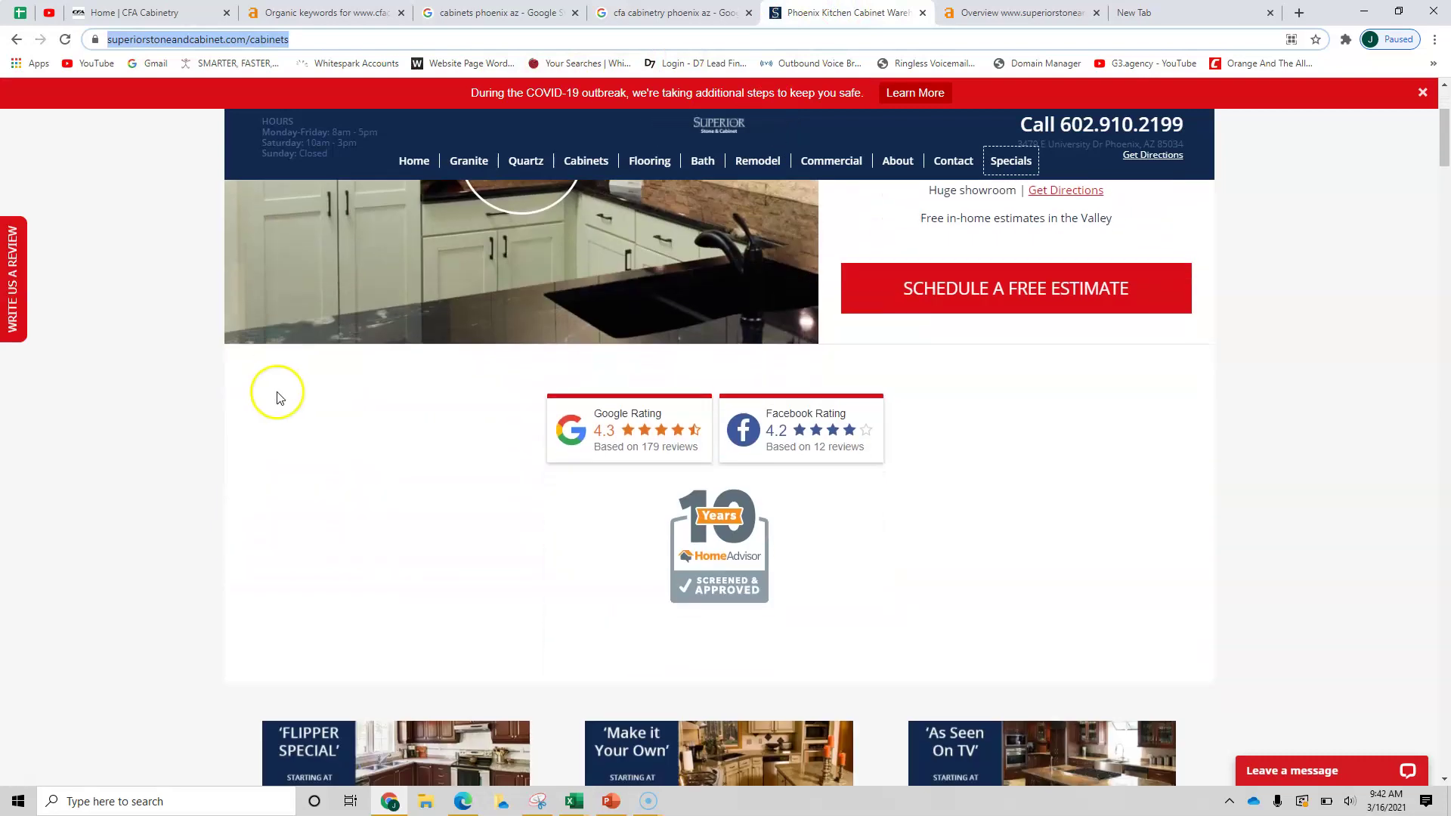
{"action": "scroll", "coordinate": [280, 398], "scroll_direction": "down", "scroll_amount": 2}
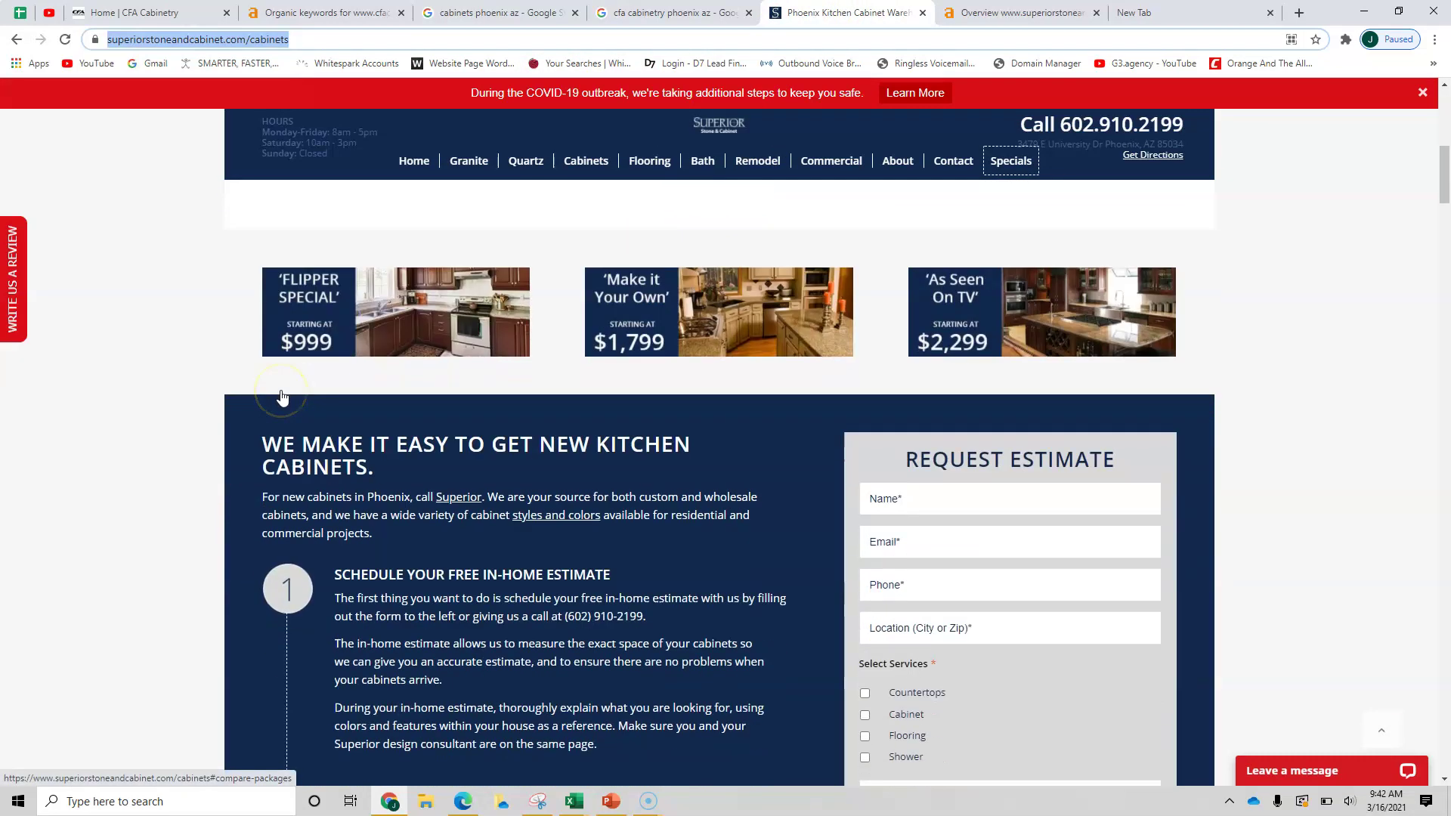
{"action": "scroll", "coordinate": [281, 398], "scroll_direction": "down", "scroll_amount": 1}
{"action": "scroll", "coordinate": [281, 398], "scroll_direction": "up", "scroll_amount": 1}
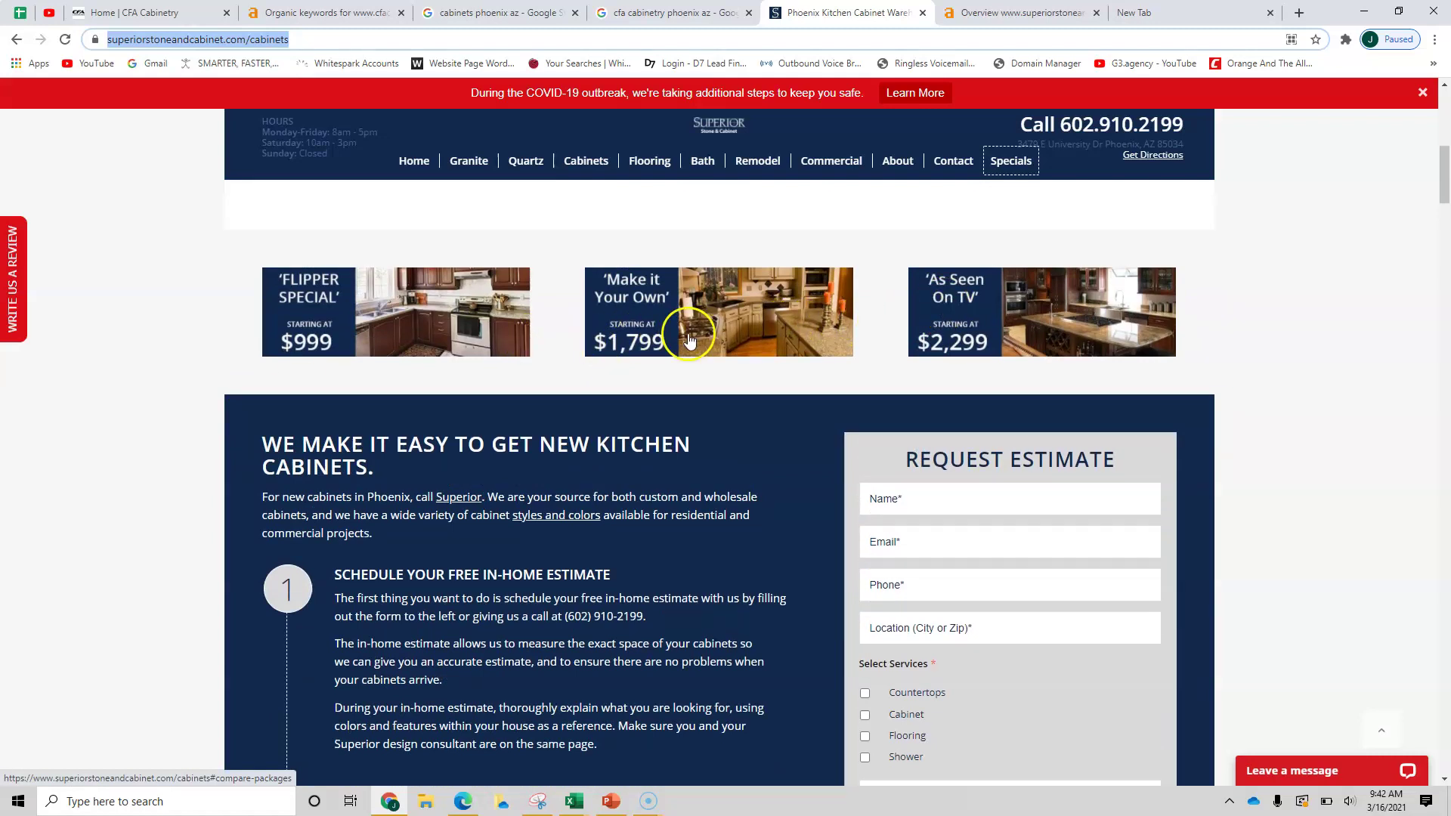
{"action": "scroll", "coordinate": [487, 382], "scroll_direction": "down", "scroll_amount": 2}
{"action": "scroll", "coordinate": [484, 379], "scroll_direction": "down", "scroll_amount": 2}
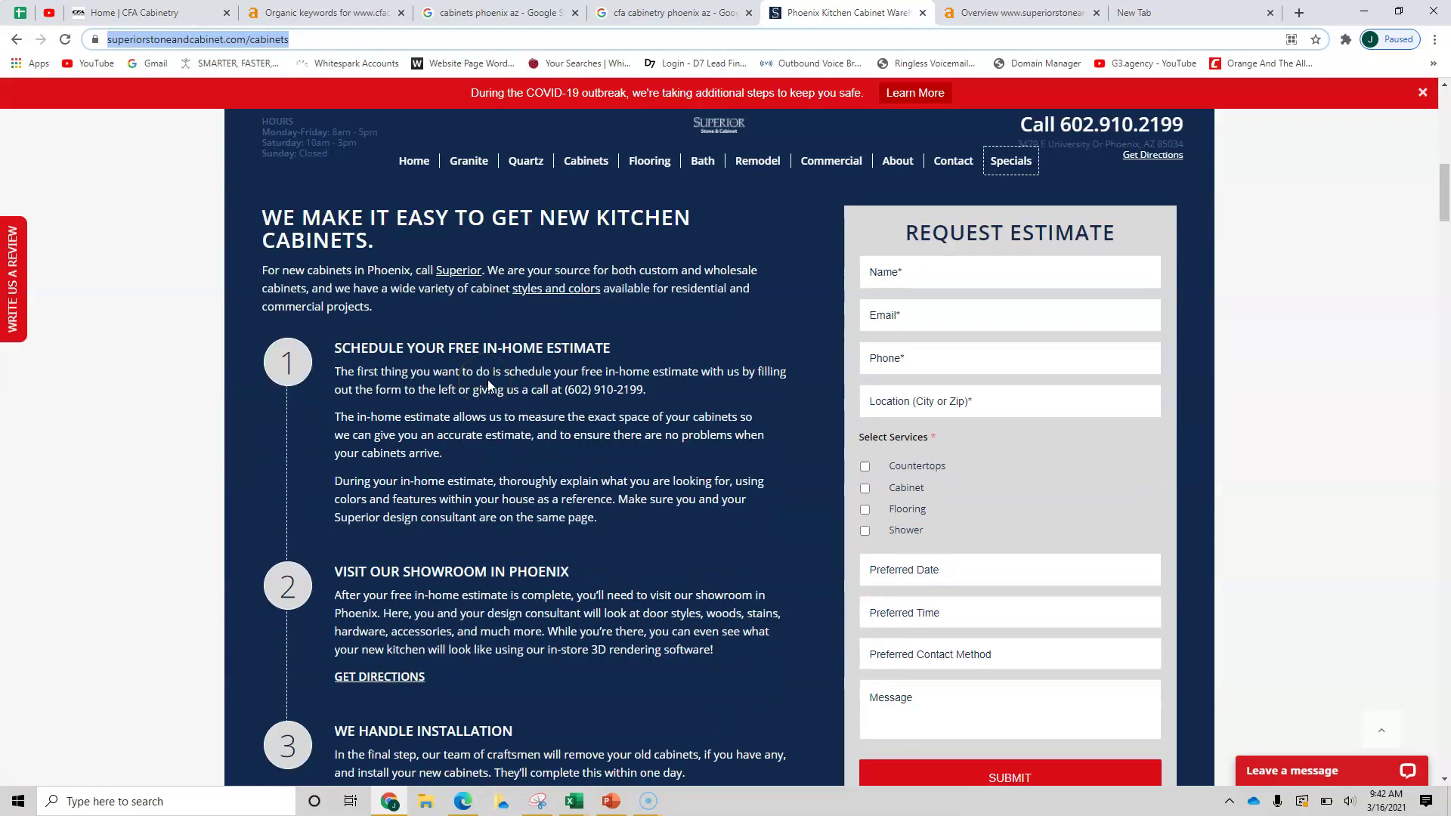
{"action": "left_click", "coordinate": [975, 12]}
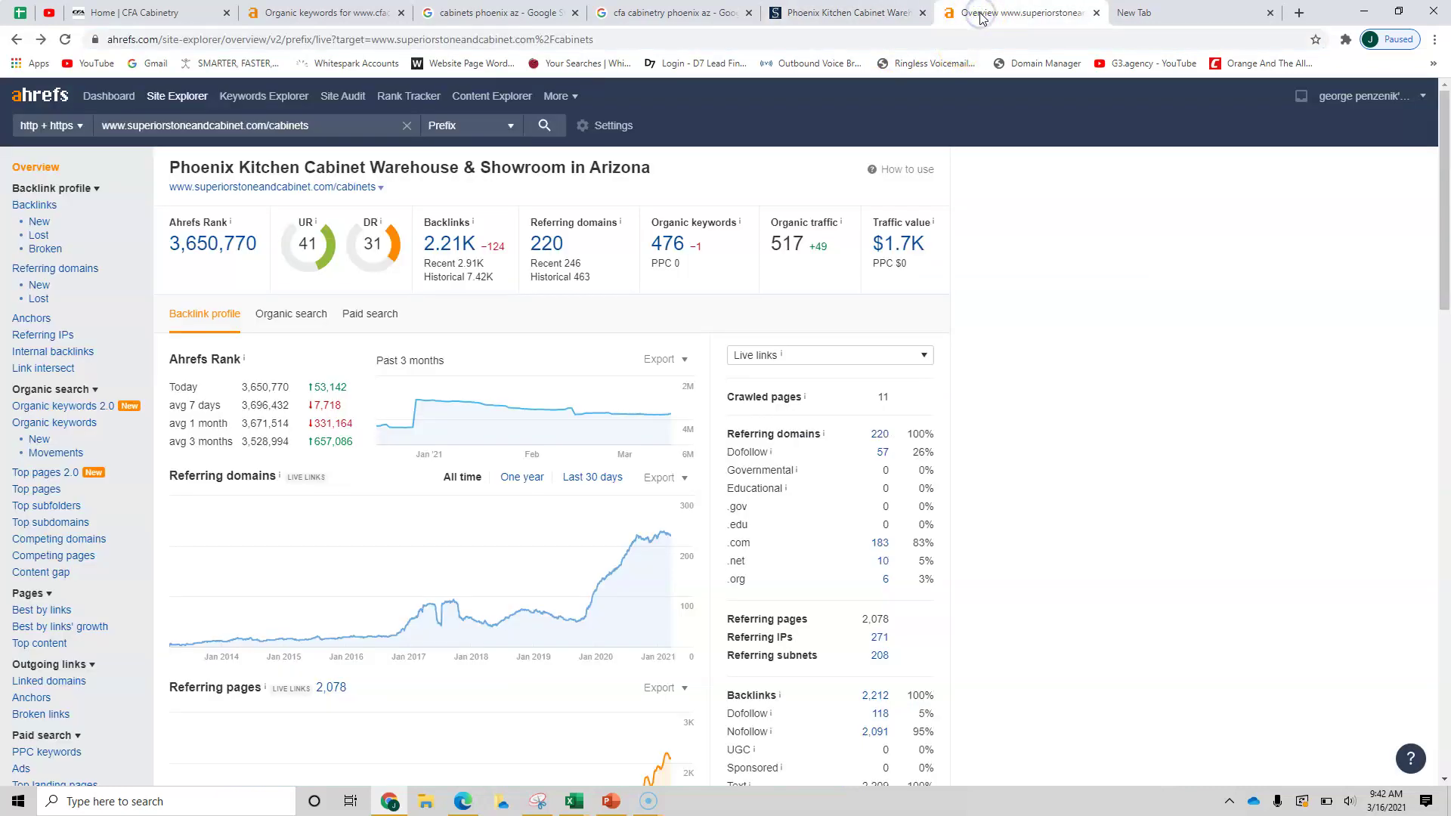
Step: Open the 476 organic keywords for superiorstoneandcabinet.com/cabinets, led by 'wholesale cabinets phoenix'
{"action": "left_click", "coordinate": [326, 129]}
{"action": "left_click", "coordinate": [675, 245]}
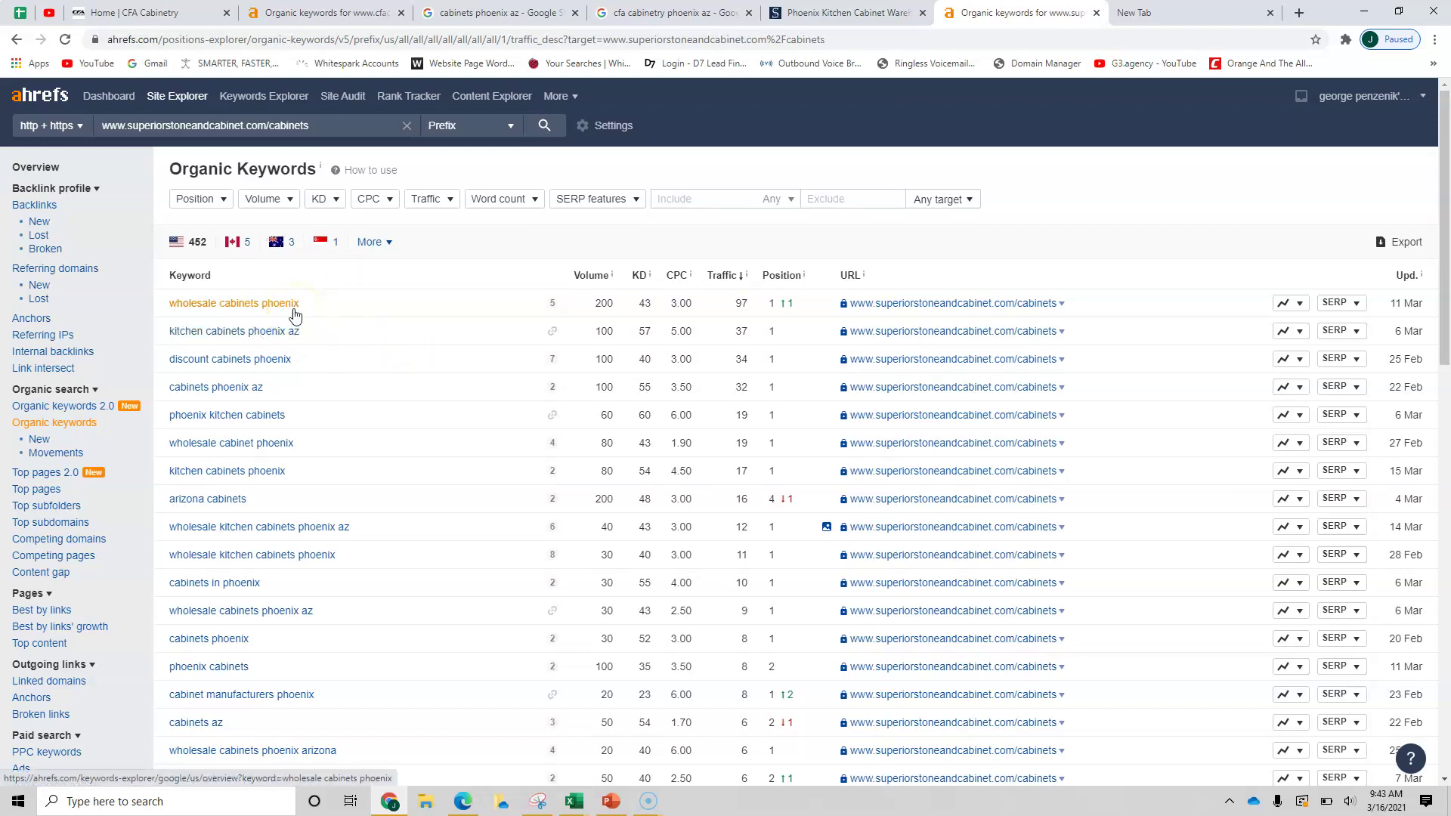
{"action": "double_click", "coordinate": [597, 305]}
{"action": "double_click", "coordinate": [771, 302]}
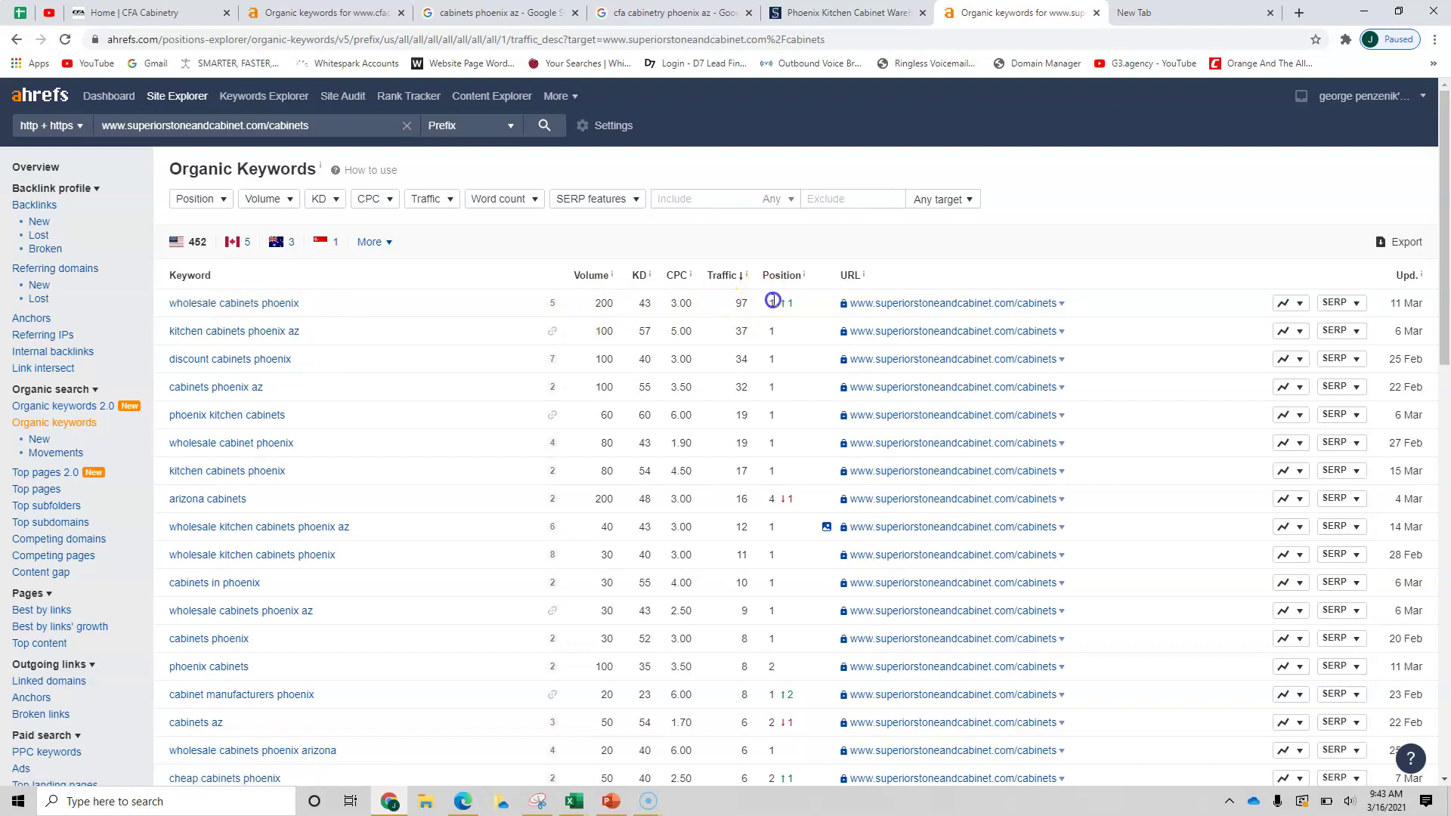
{"action": "double_click", "coordinate": [740, 302]}
{"action": "left_click", "coordinate": [245, 417]}
Step: Switch to PowerPoint and briefly present the Contact_Slide recap, then return to normal view
{"action": "key", "text": "alt+Tab"}
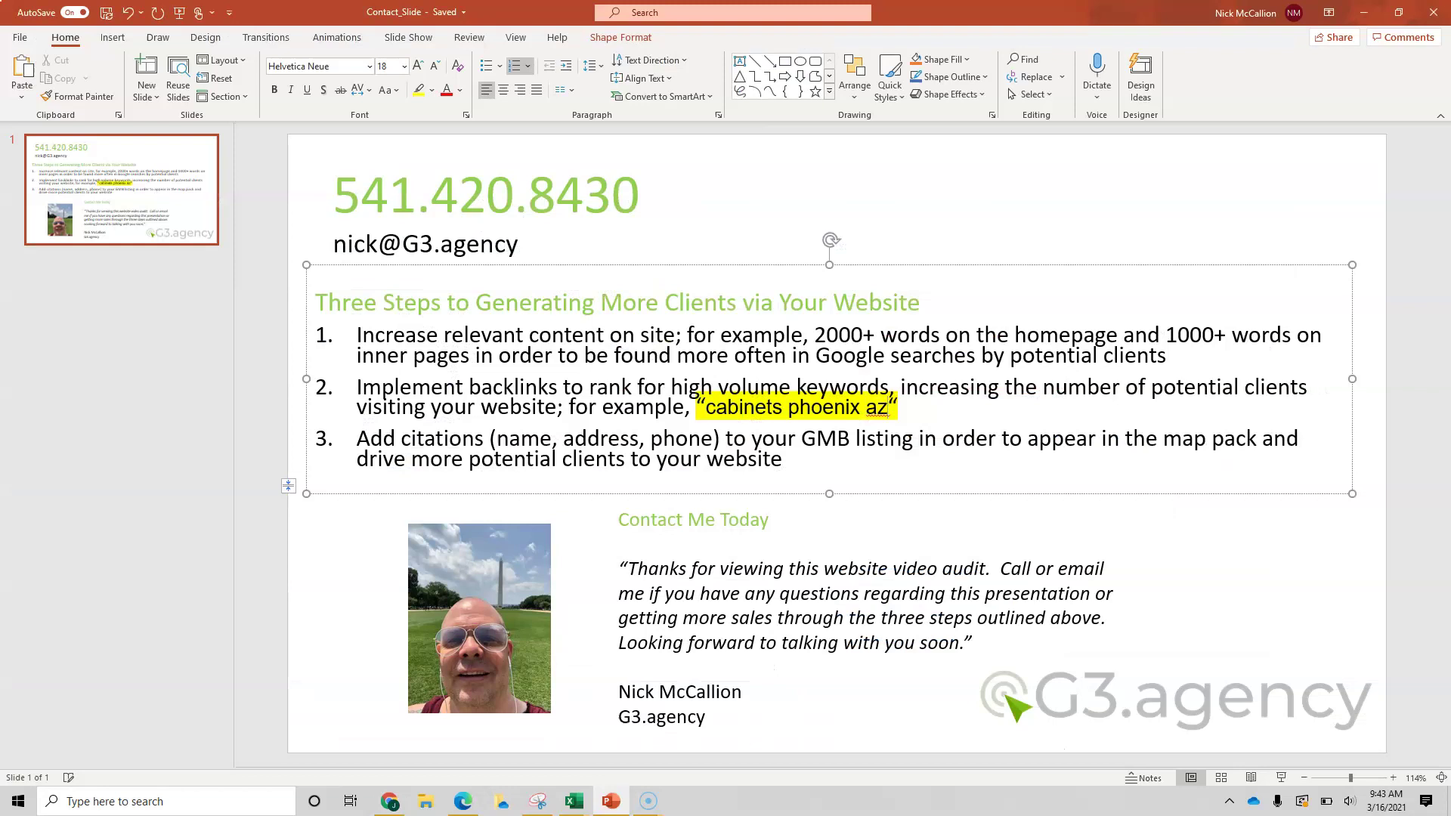
{"action": "left_click", "coordinate": [1283, 778]}
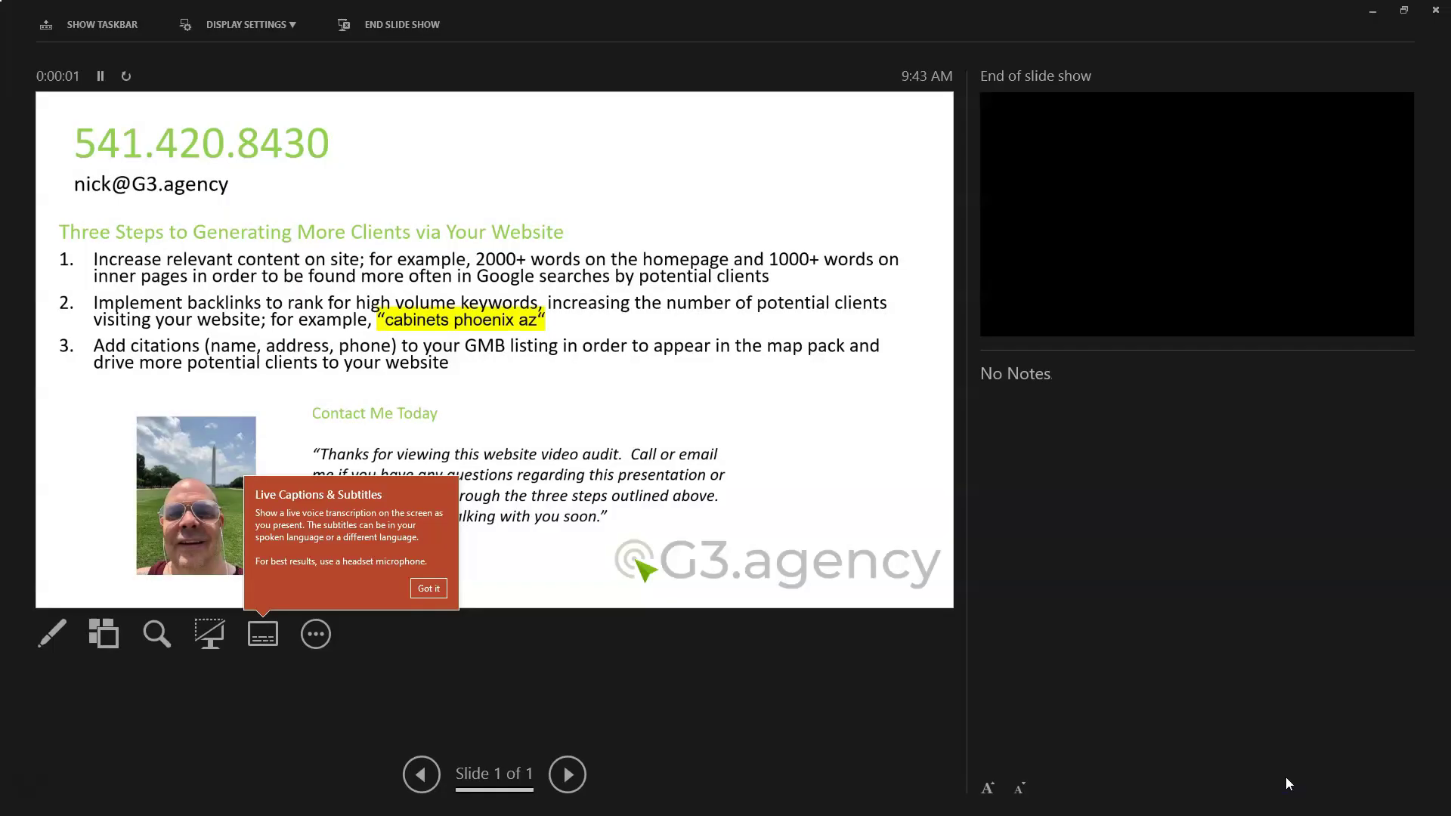
{"action": "key", "text": "Escape"}
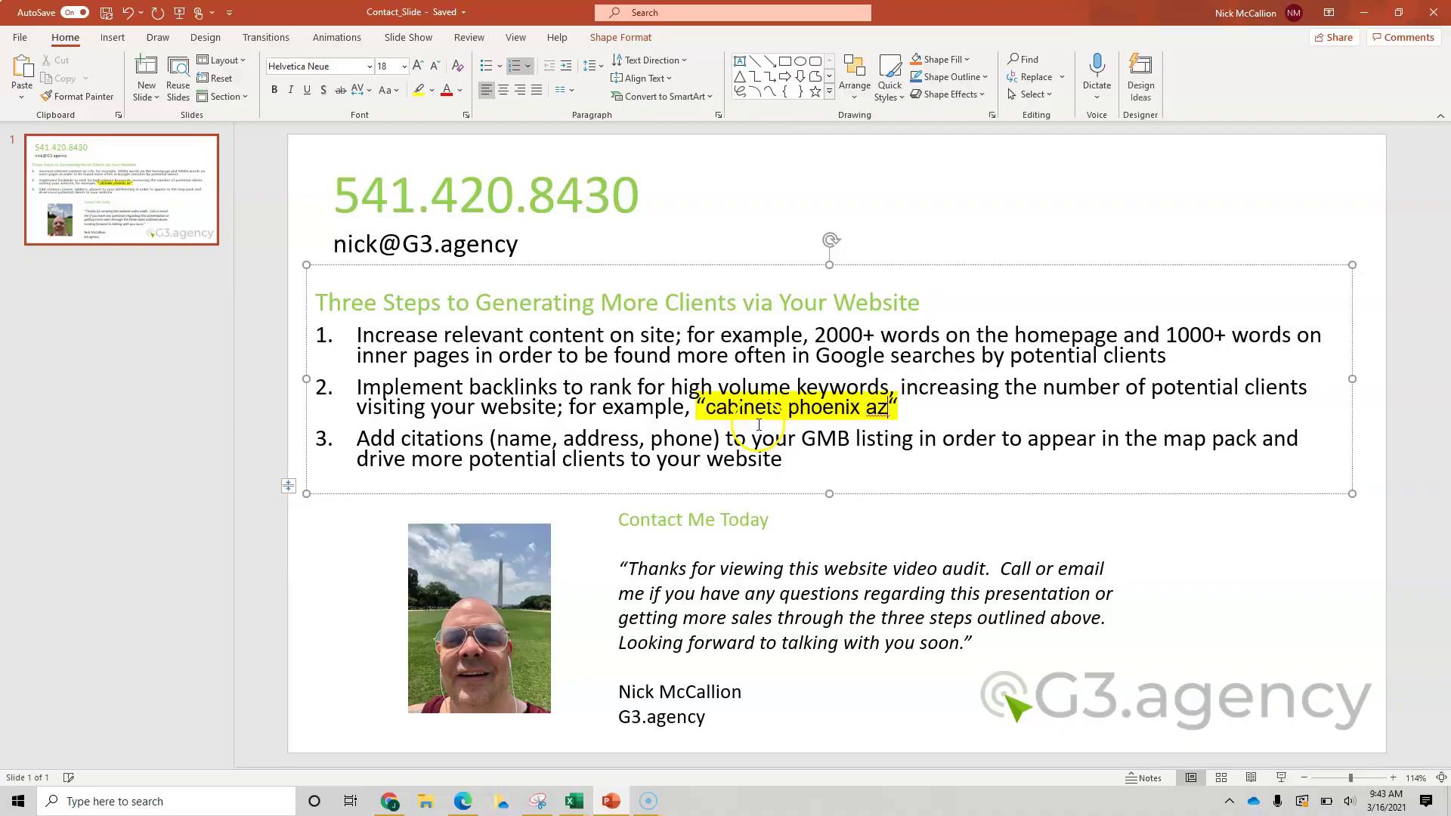